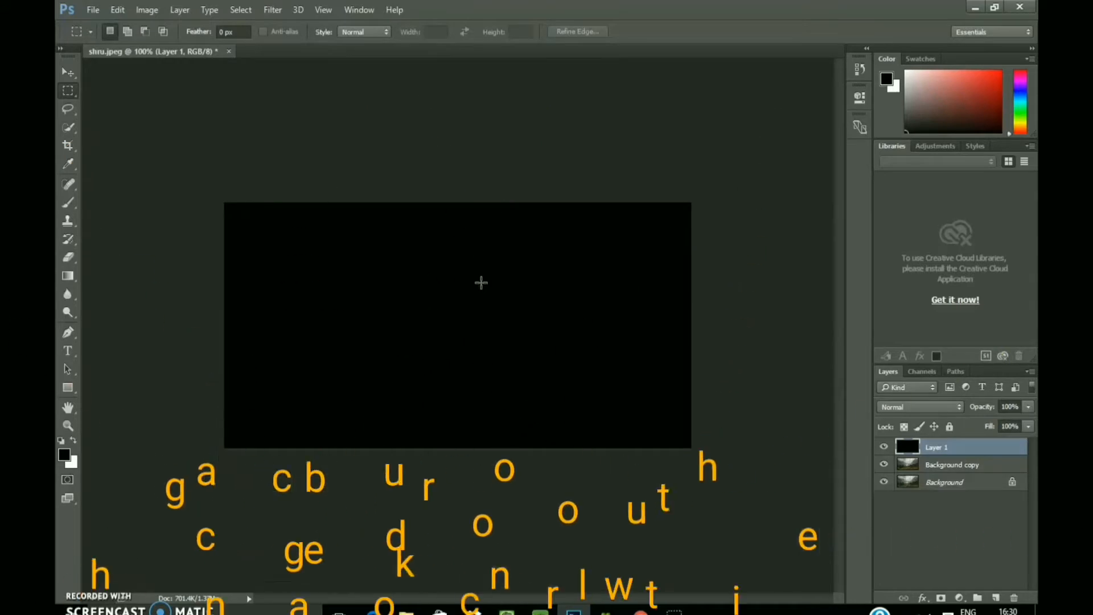
# Step: Fill Layer 1 with white and move it beneath the Background copy layer
pyautogui.click(311, 305)
pyautogui.click(74, 441)
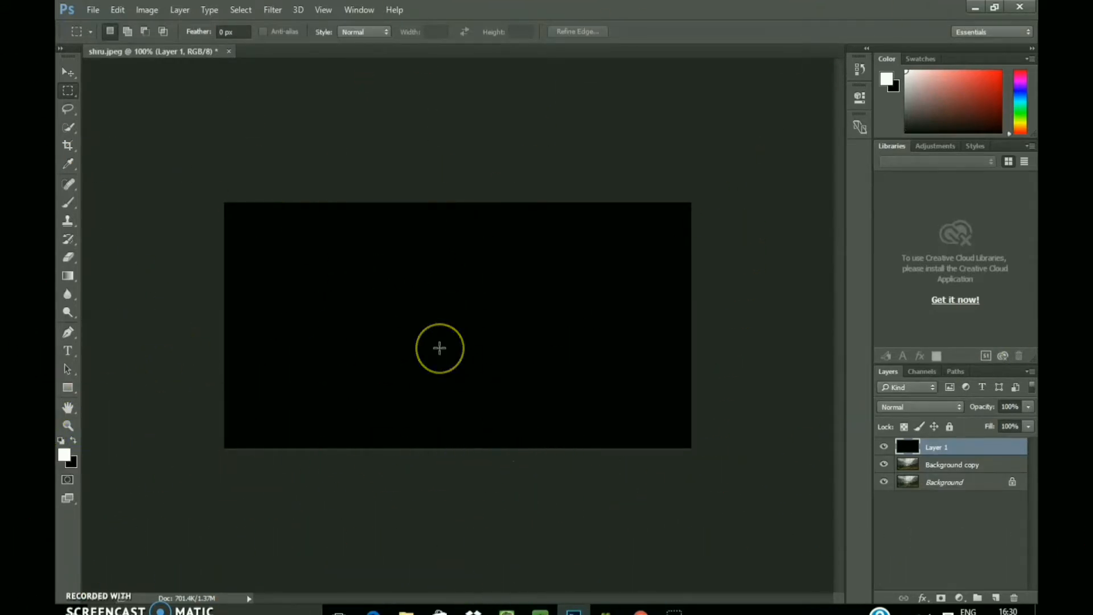
pyautogui.hotkey('alt', 'BackSpace')
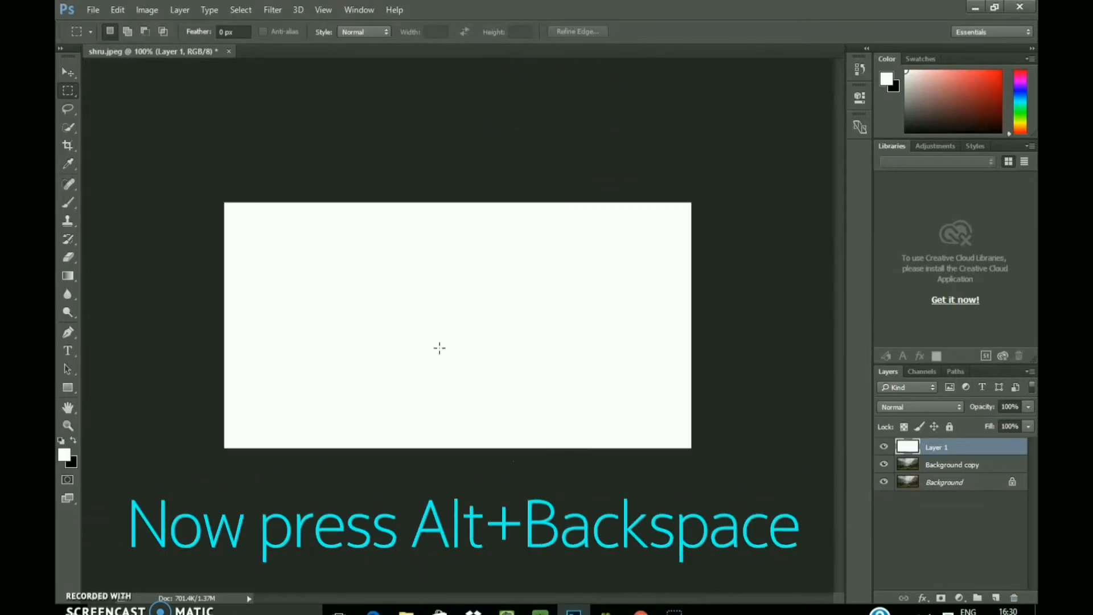
pyautogui.click(439, 328)
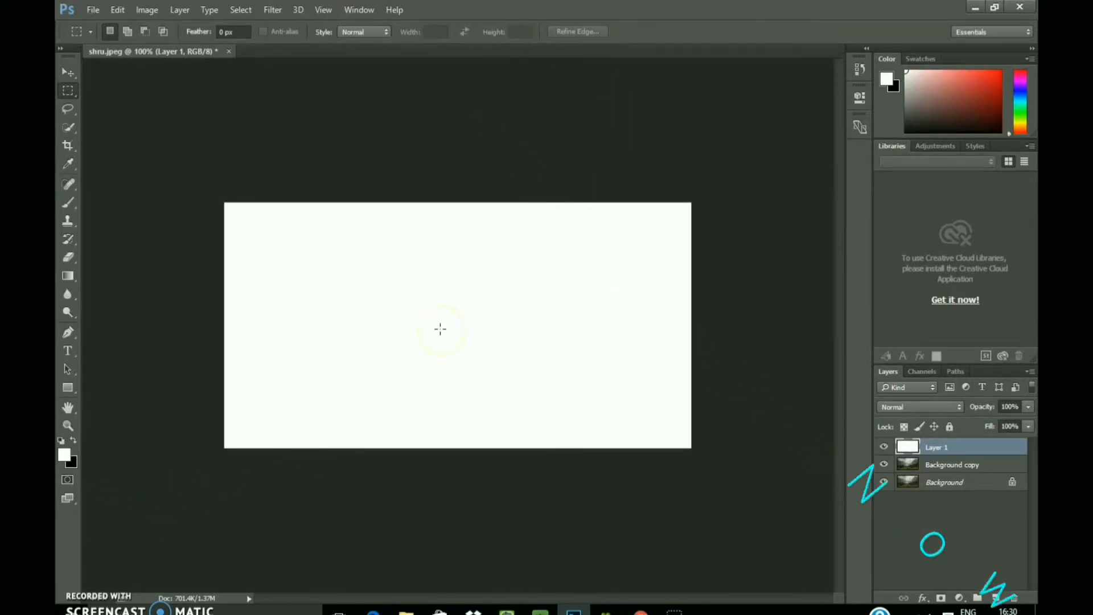
pyautogui.moveTo(934, 441); pyautogui.dragTo(931, 470)
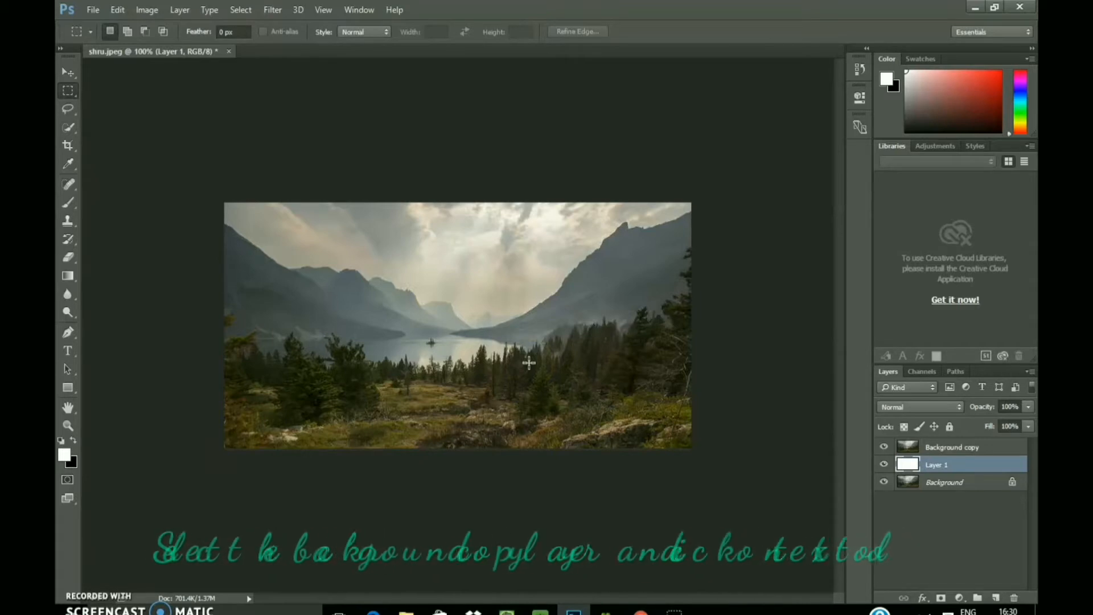
# Step: Select the Background copy layer and set the Type tool's font to Impact Regular
pyautogui.click(976, 448)
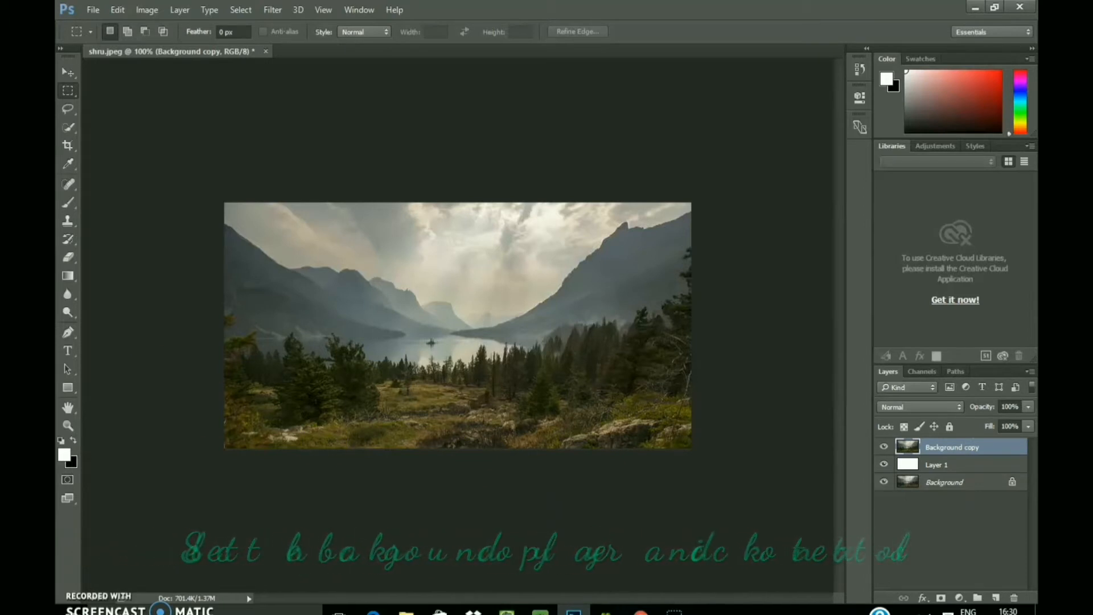
pyautogui.click(68, 349)
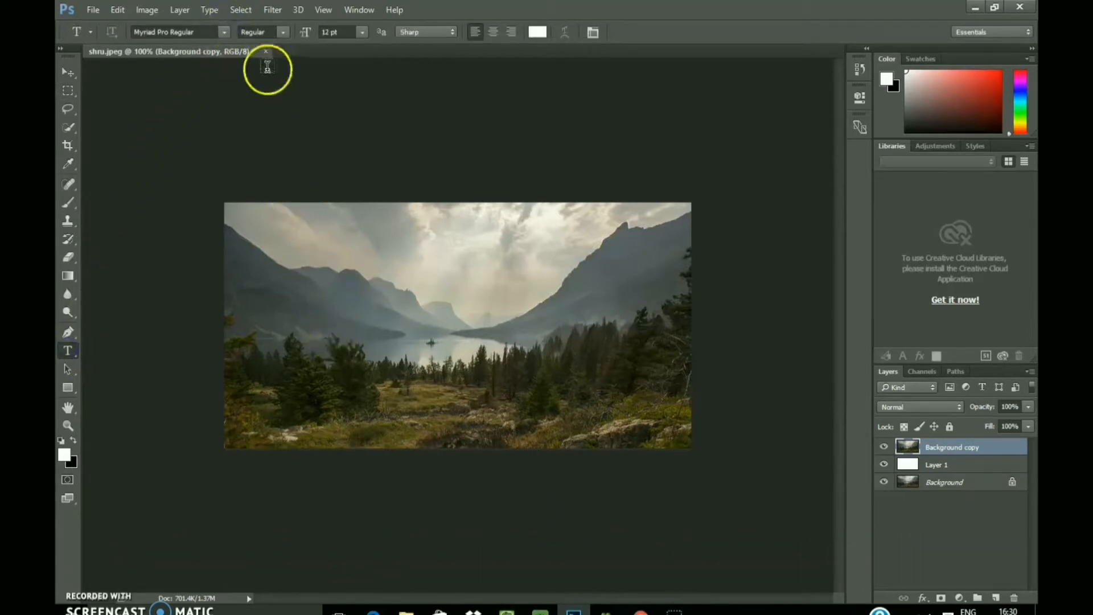
pyautogui.click(225, 33)
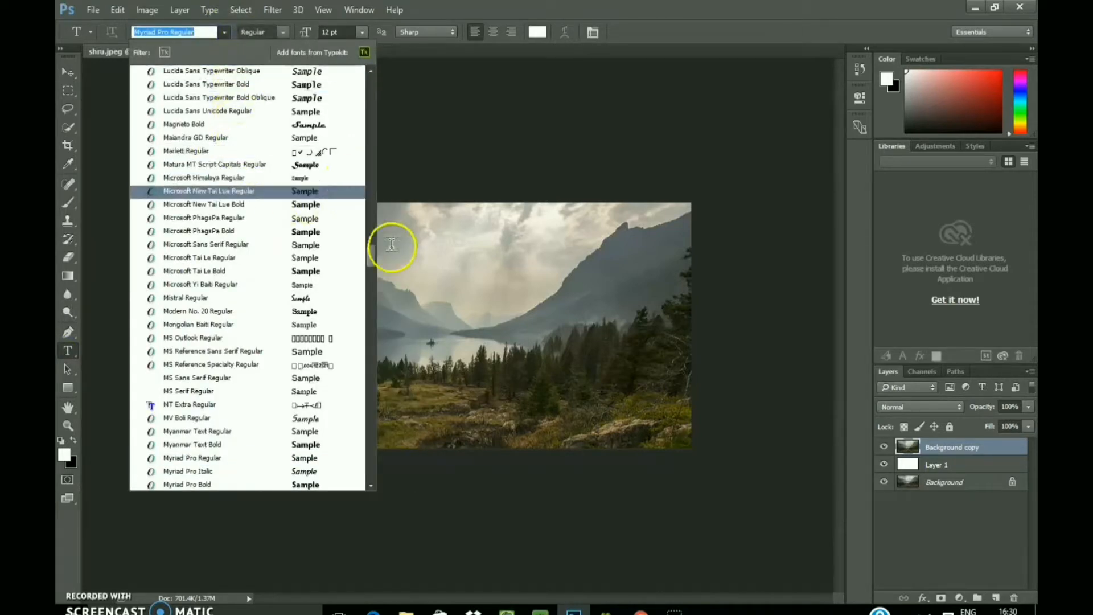
pyautogui.moveTo(375, 262); pyautogui.dragTo(371, 15)
pyautogui.scroll(-3, 353, 453)
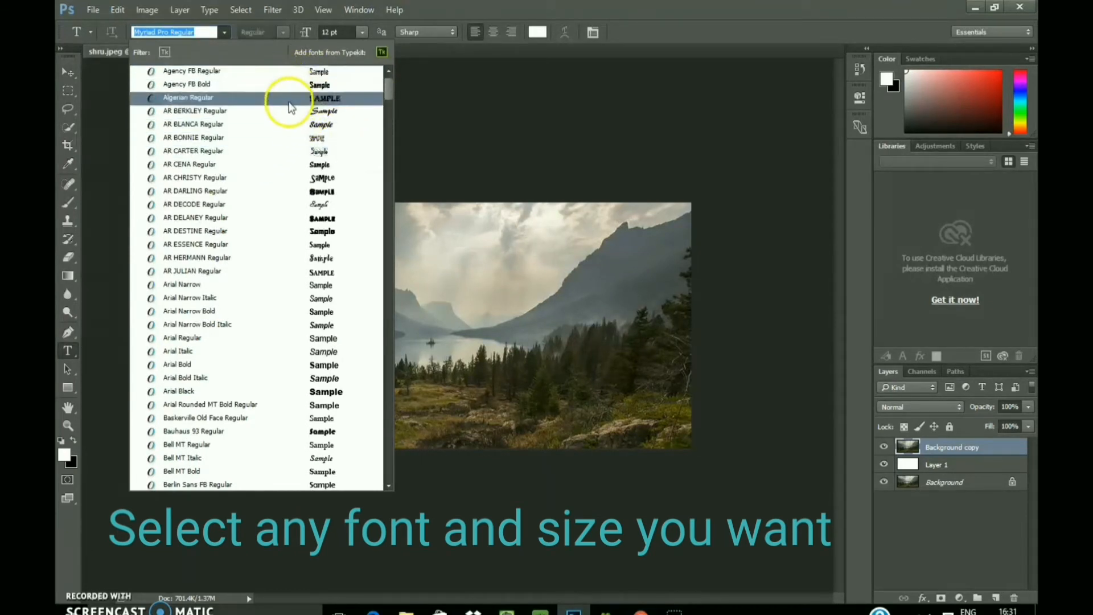
pyautogui.write('i')
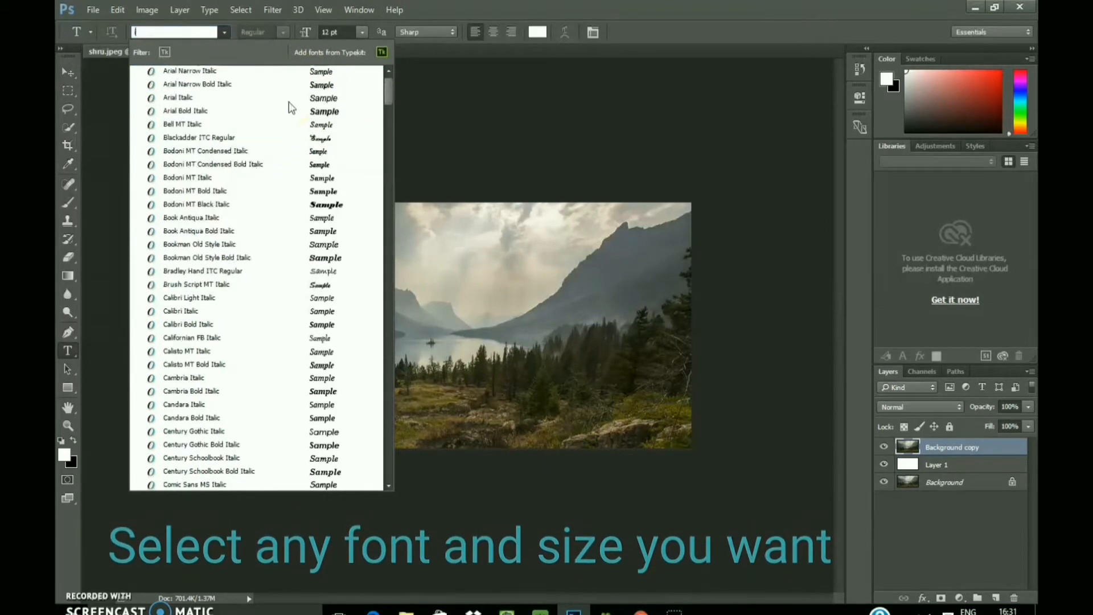
pyautogui.write('mpa')
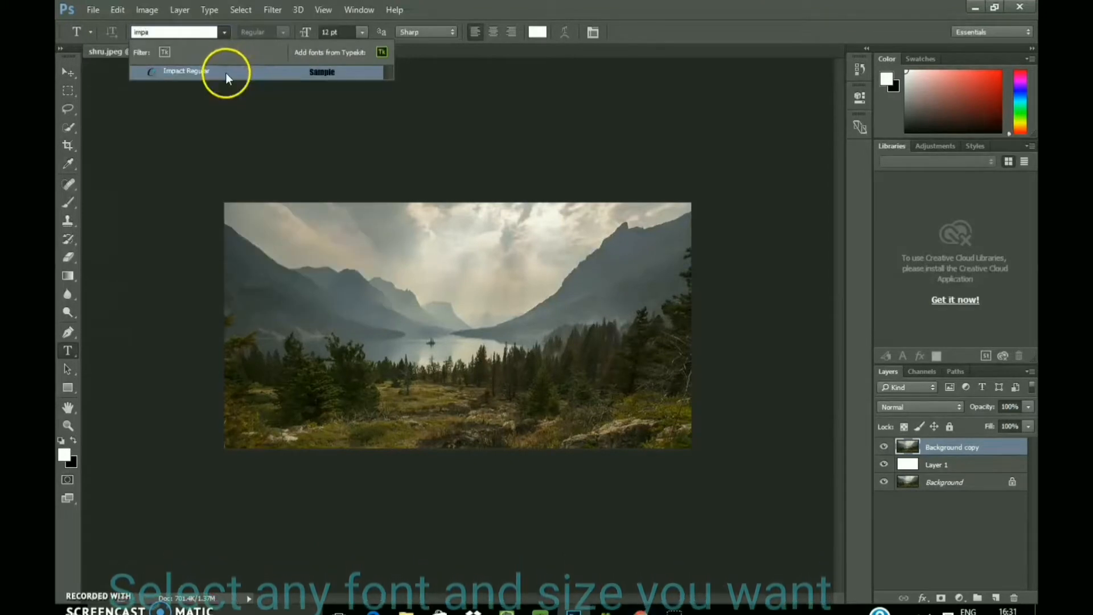
pyautogui.click(226, 73)
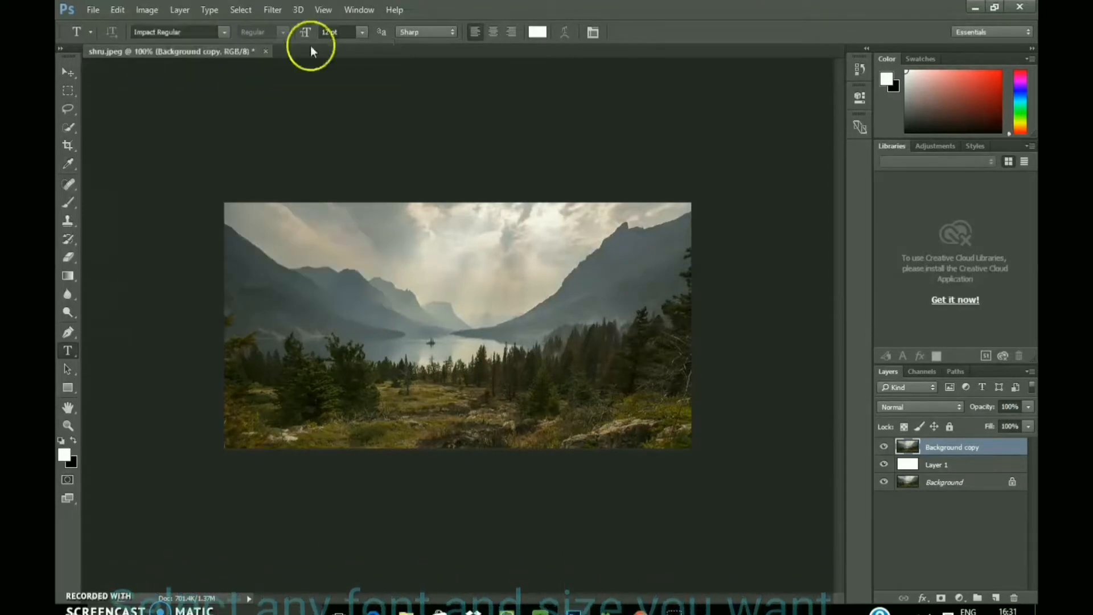
# Step: Set the text size to 72 pt and the alignment to centred
pyautogui.click(361, 32)
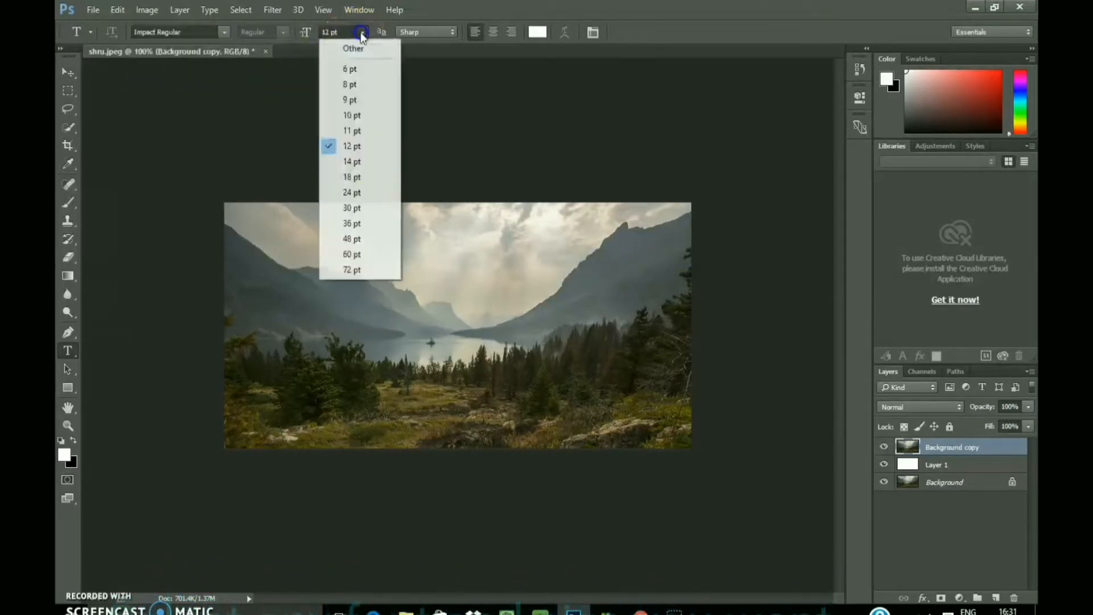
pyautogui.click(354, 268)
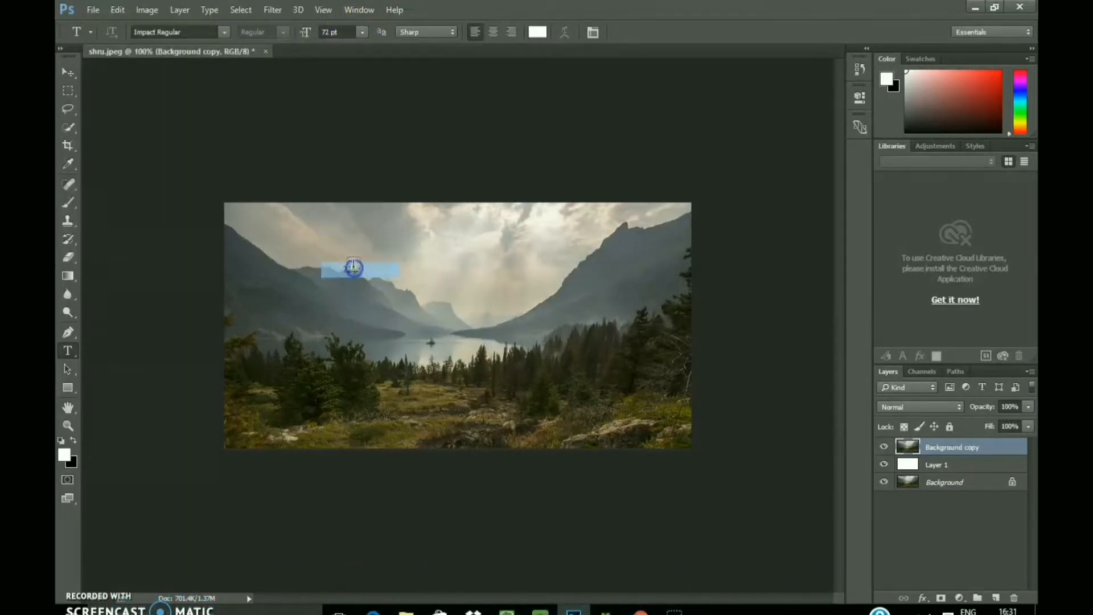
pyautogui.click(494, 32)
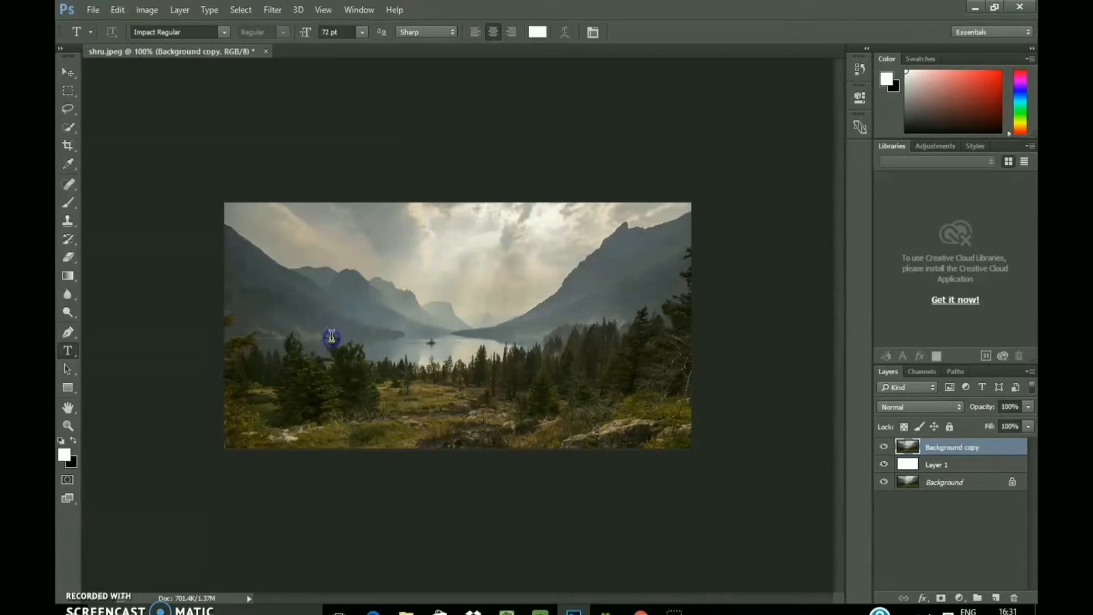
# Step: Add the text "Mountain" on the left half of the image and move its layer beneath Background copy
pyautogui.click(331, 337)
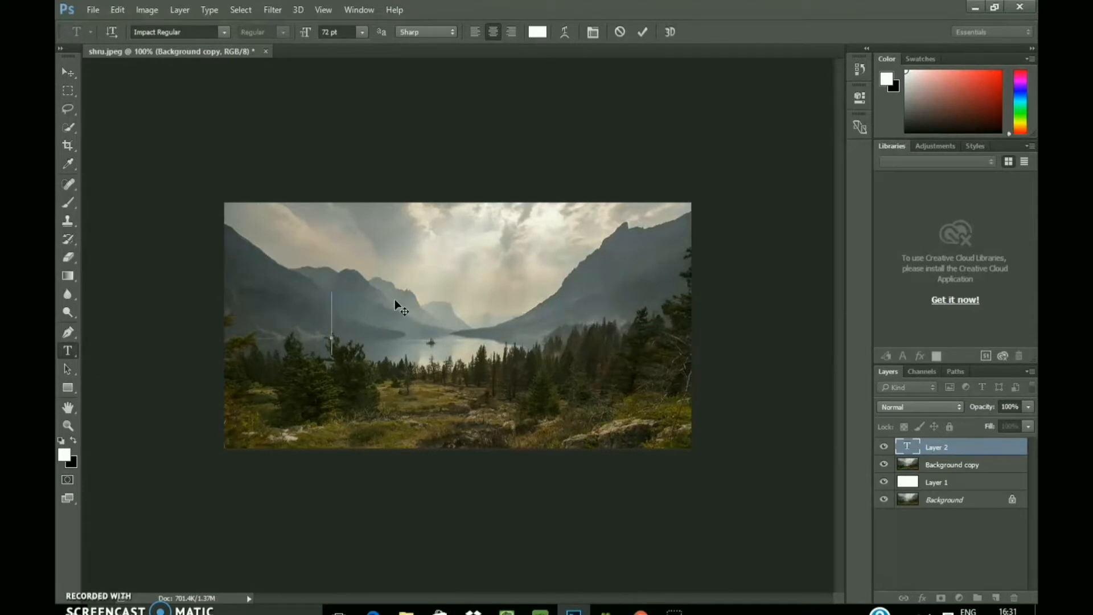
pyautogui.write('m')
pyautogui.press('BackSpace')
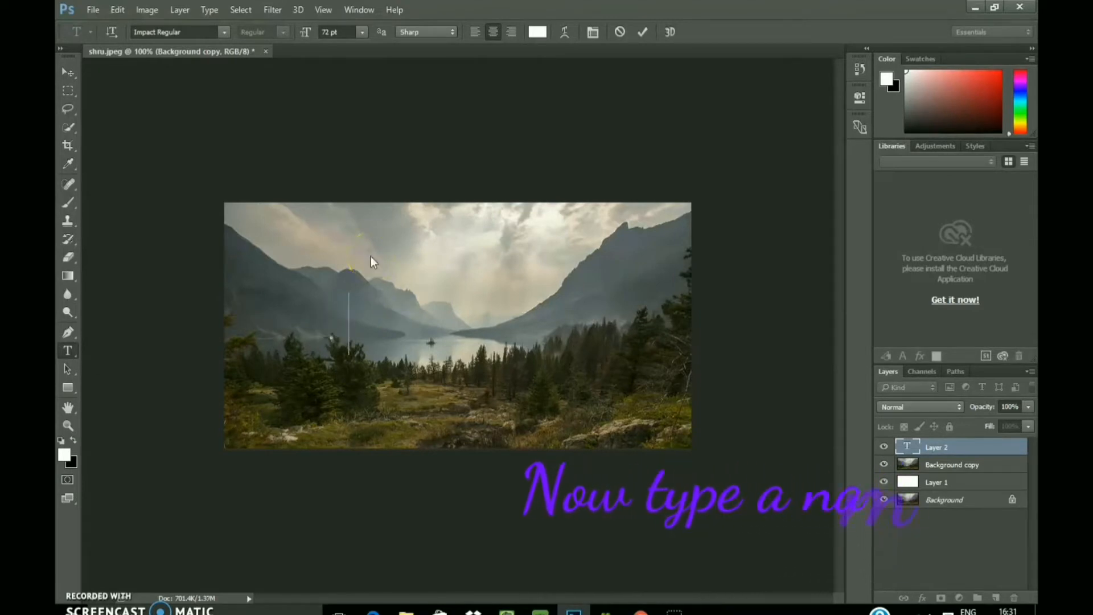
pyautogui.write('Mounta')
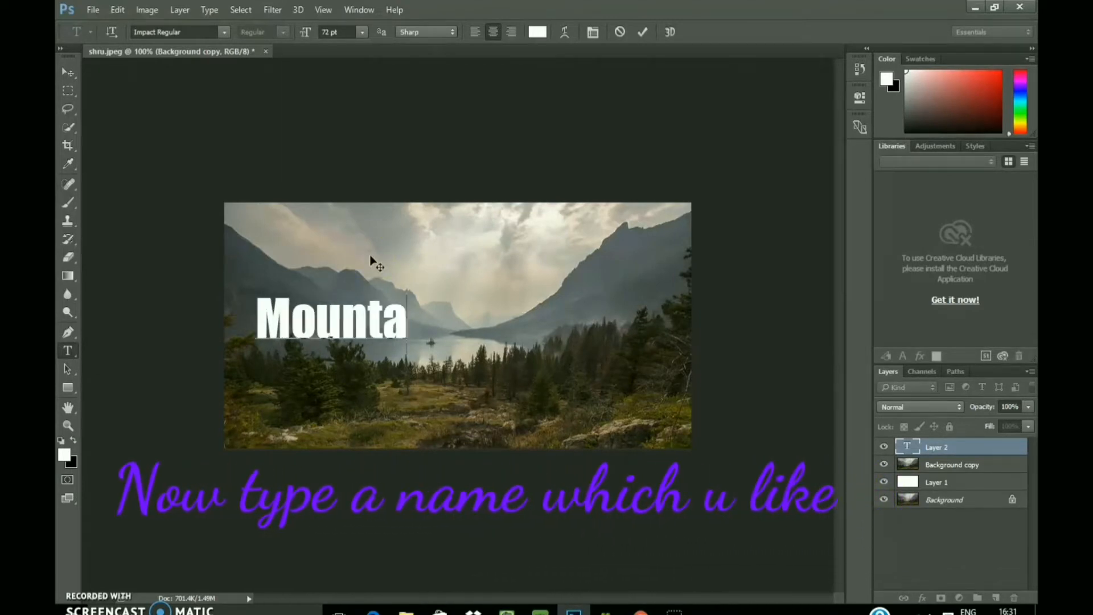
pyautogui.write('in')
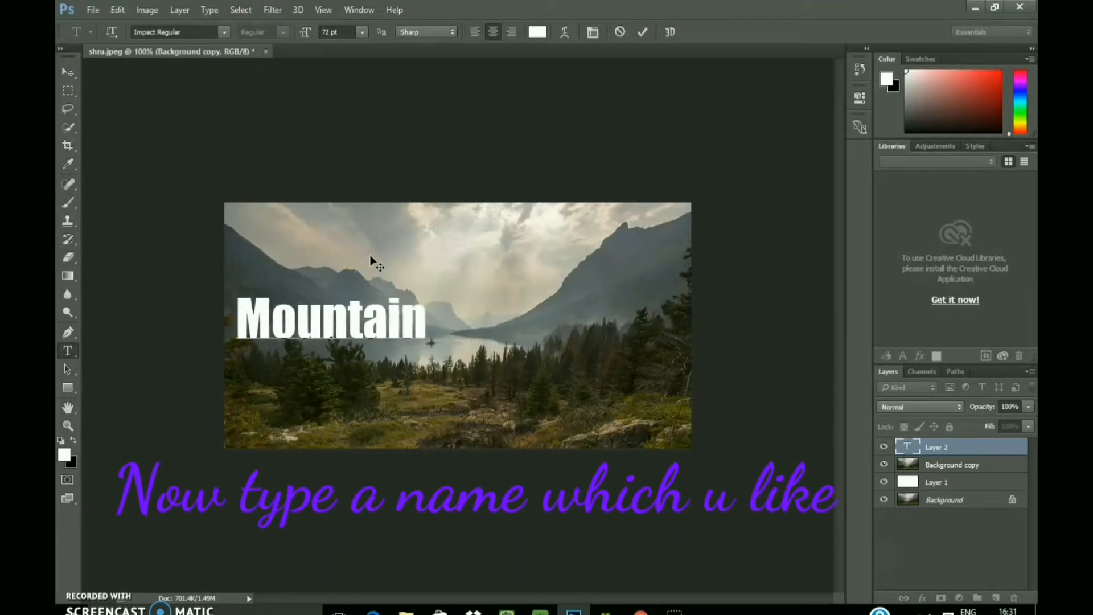
pyautogui.click(643, 32)
pyautogui.moveTo(956, 453); pyautogui.dragTo(952, 468)
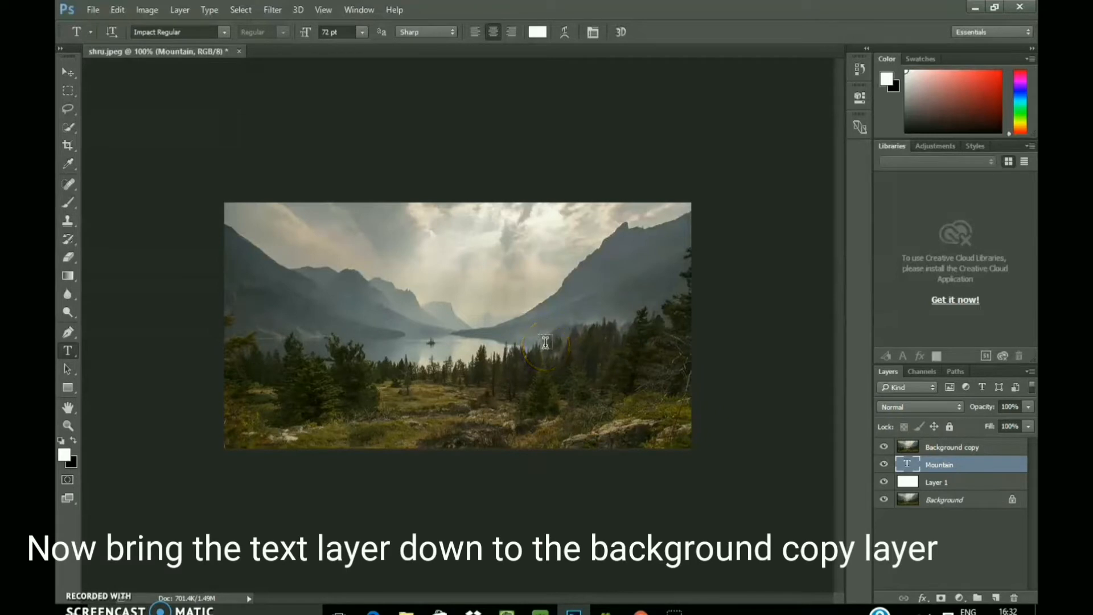
pyautogui.click(929, 464)
pyautogui.rightClick(929, 465)
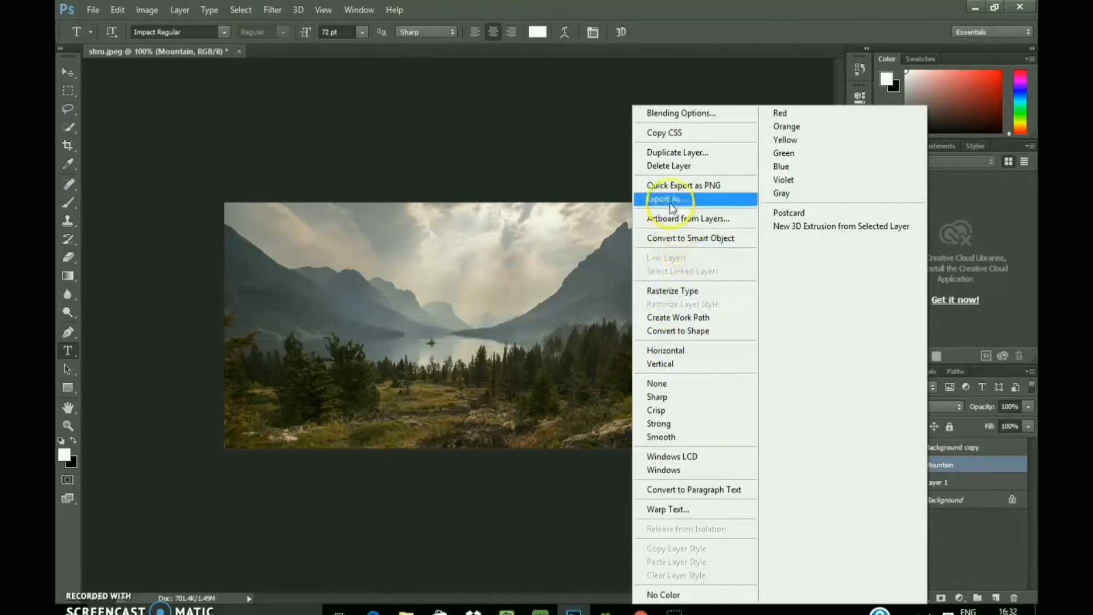
pyautogui.click(576, 149)
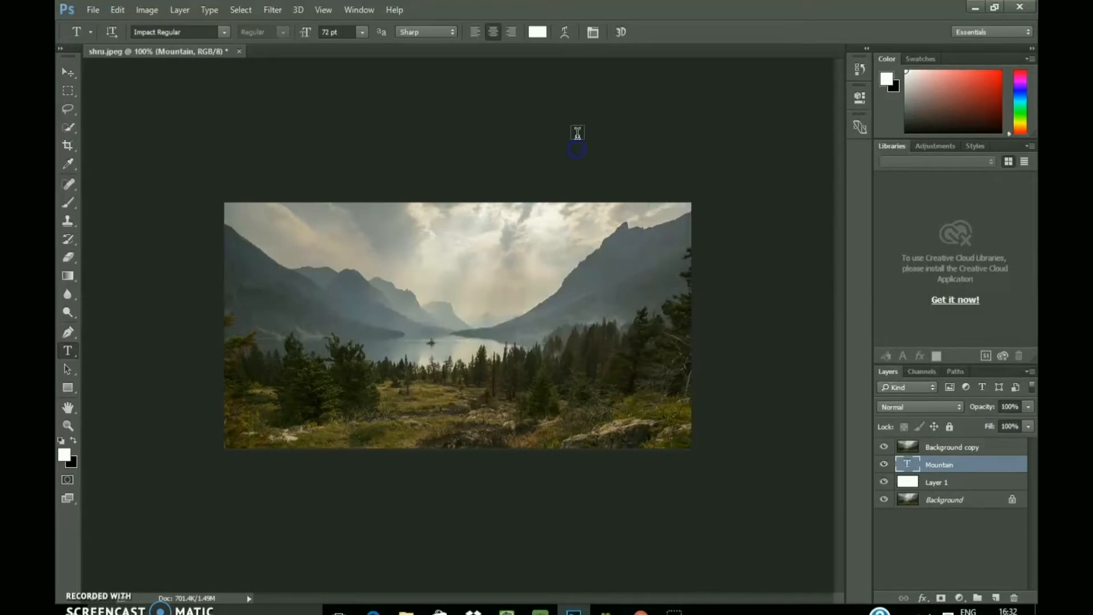
# Step: Create a clipping mask from the Background copy layer onto the Mountain text layer
pyautogui.click(940, 449)
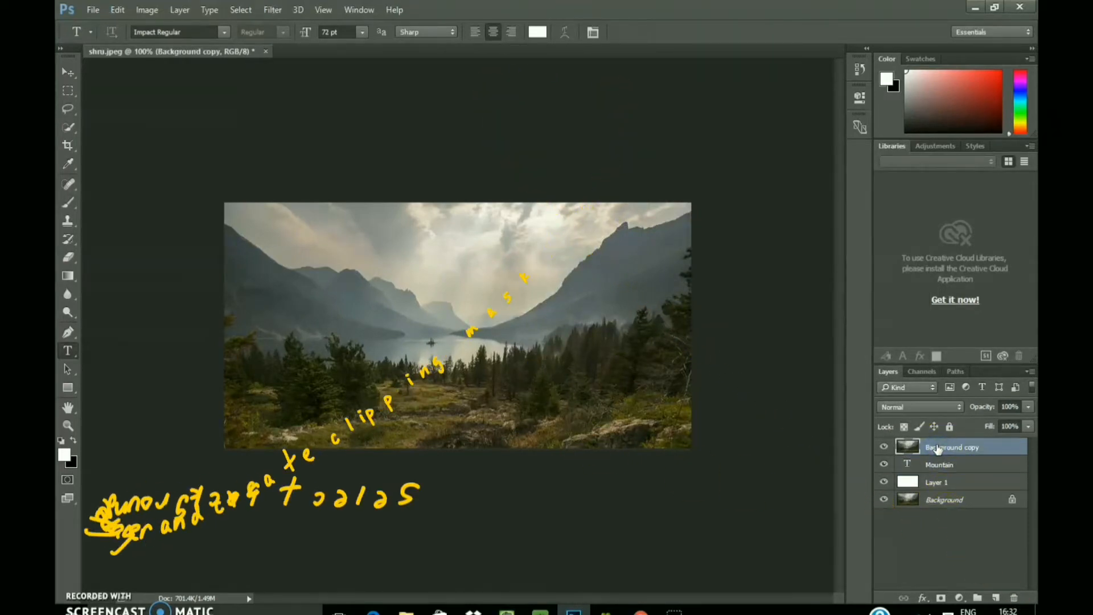
pyautogui.rightClick(937, 449)
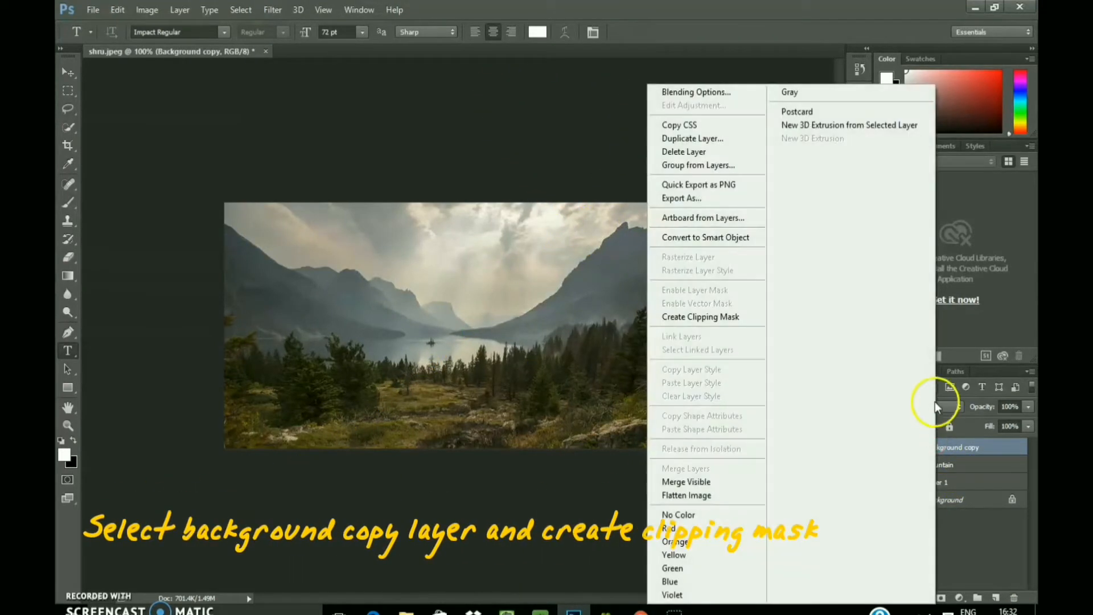
pyautogui.click(716, 316)
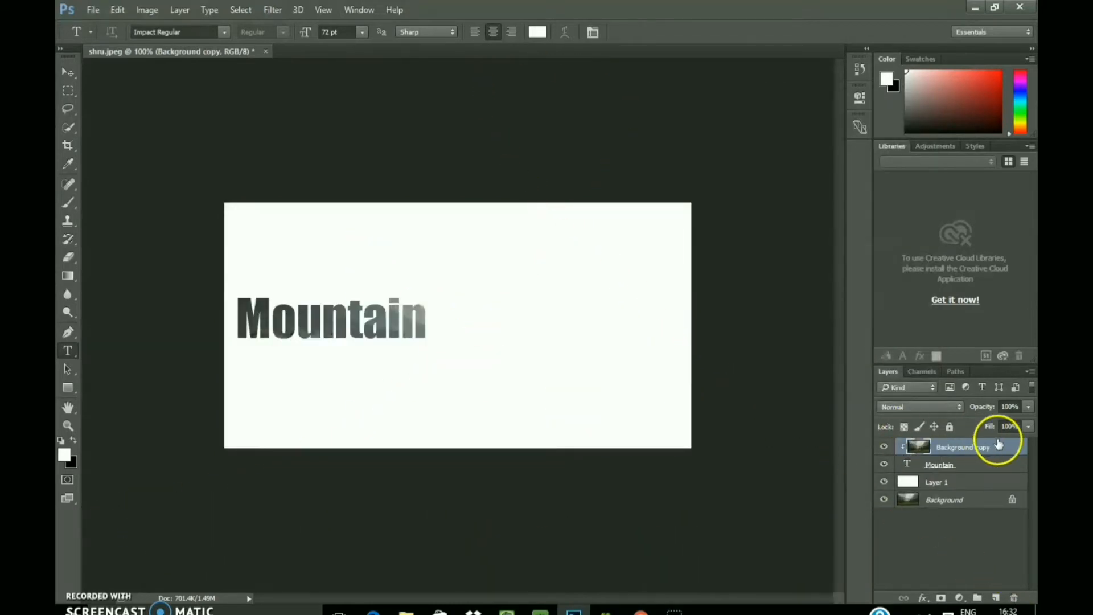
# Step: Free-transform the Background copy photo to about 126% width and 141% height, shifting it left and slightly down behind the lettering
pyautogui.click(93, 12)
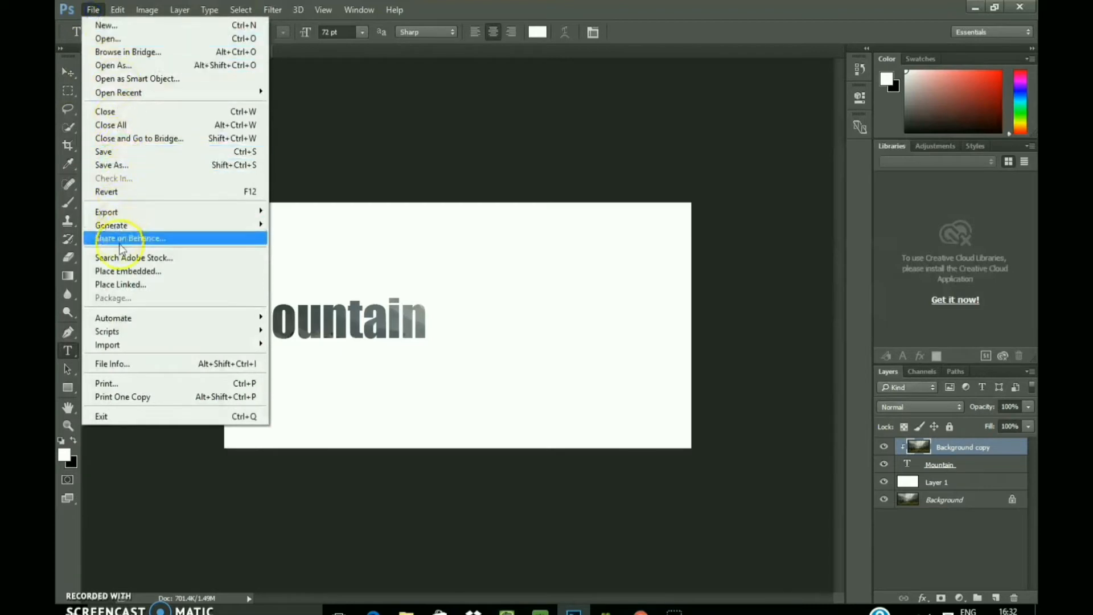
pyautogui.click(93, 9)
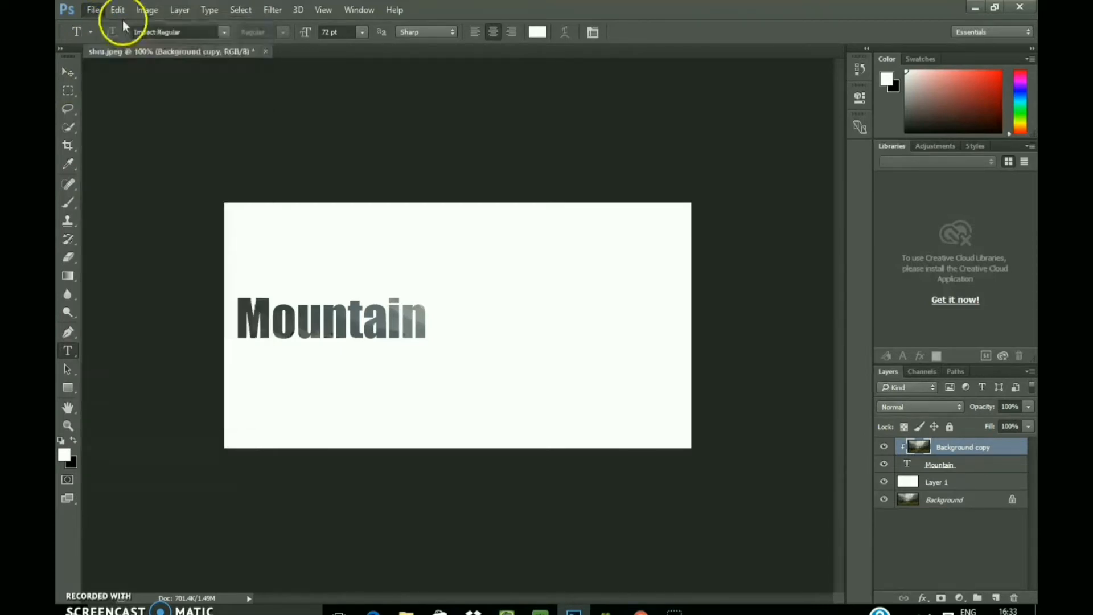
pyautogui.click(118, 10)
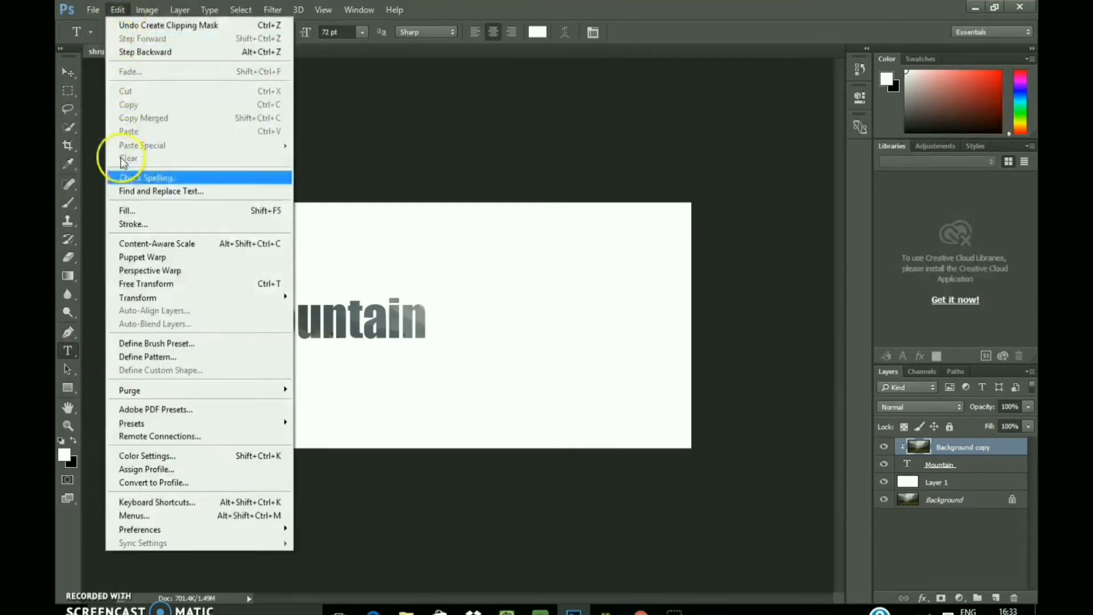
pyautogui.click(142, 284)
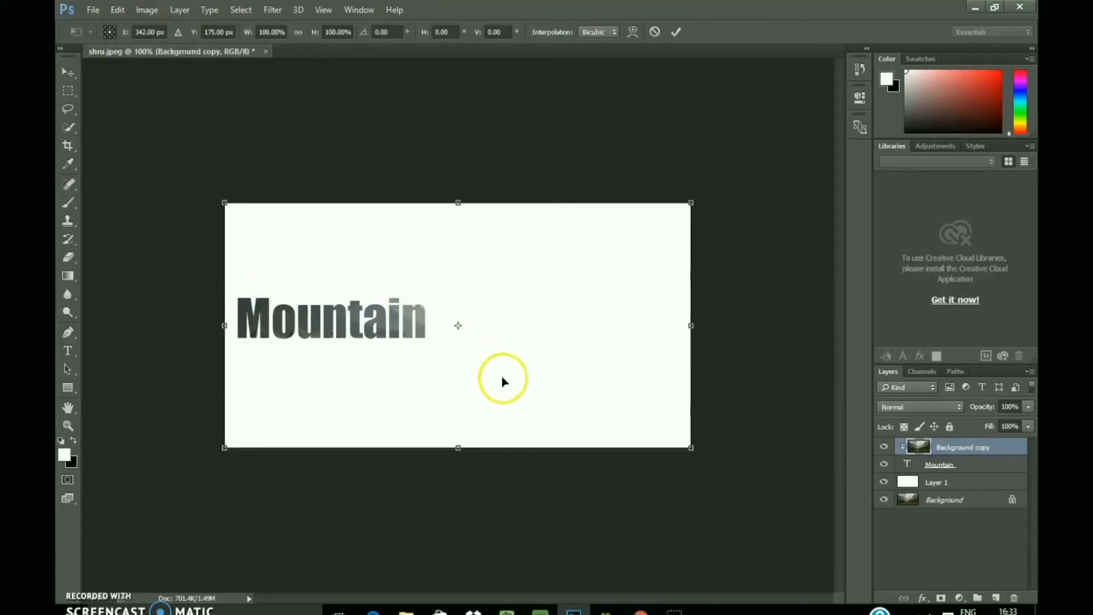
pyautogui.moveTo(690, 447); pyautogui.dragTo(815, 549)
pyautogui.moveTo(363, 326); pyautogui.dragTo(282, 343)
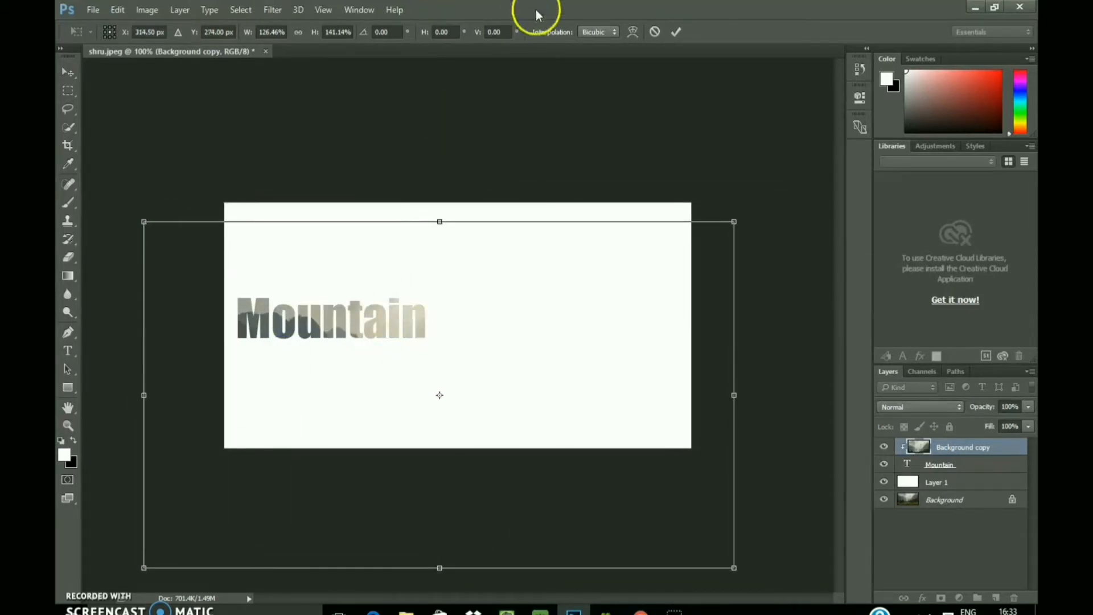
pyautogui.click(668, 35)
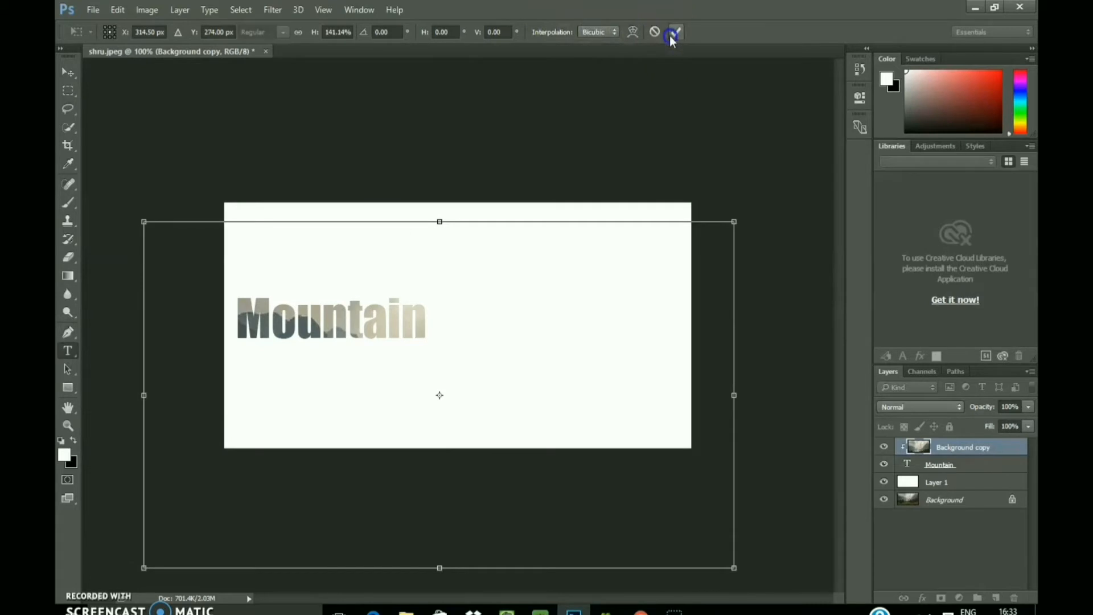
# Step: Free-transform the Mountain text to about 202% width and 242% height, spreading it across most of the white canvas
pyautogui.click(932, 463)
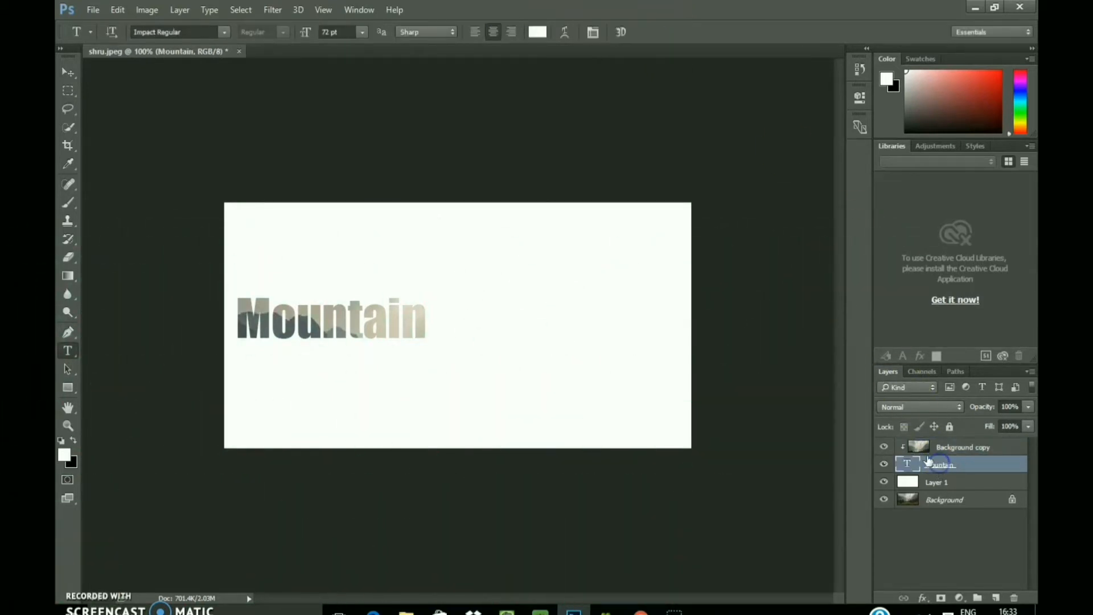
pyautogui.click(117, 13)
pyautogui.click(205, 285)
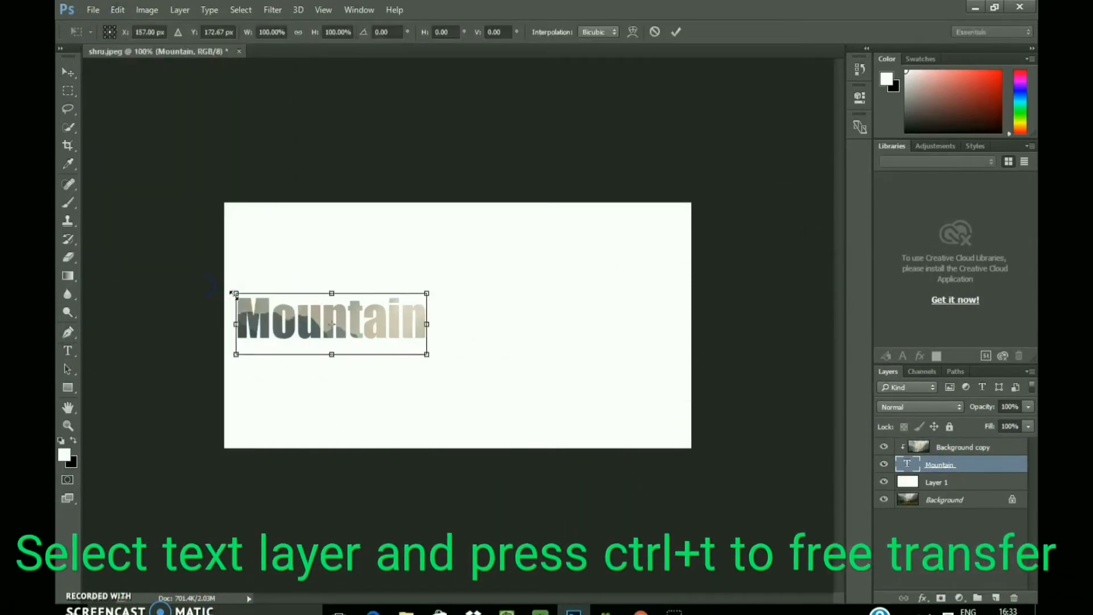
pyautogui.moveTo(427, 353); pyautogui.dragTo(556, 423)
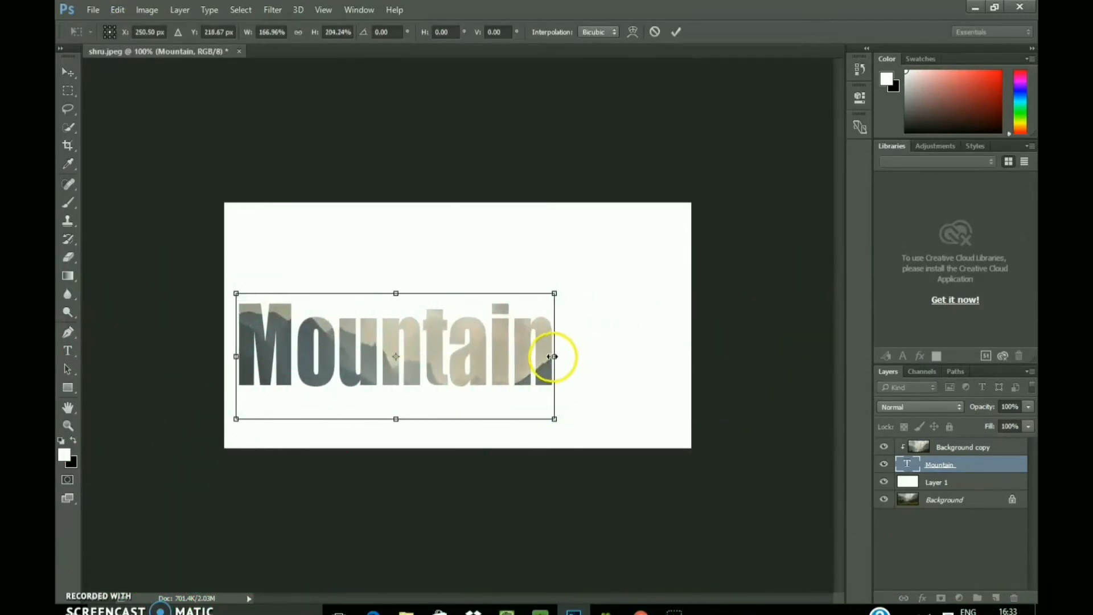
pyautogui.moveTo(552, 361); pyautogui.dragTo(576, 361)
pyautogui.moveTo(407, 293); pyautogui.dragTo(408, 276)
pyautogui.moveTo(238, 348); pyautogui.dragTo(255, 348)
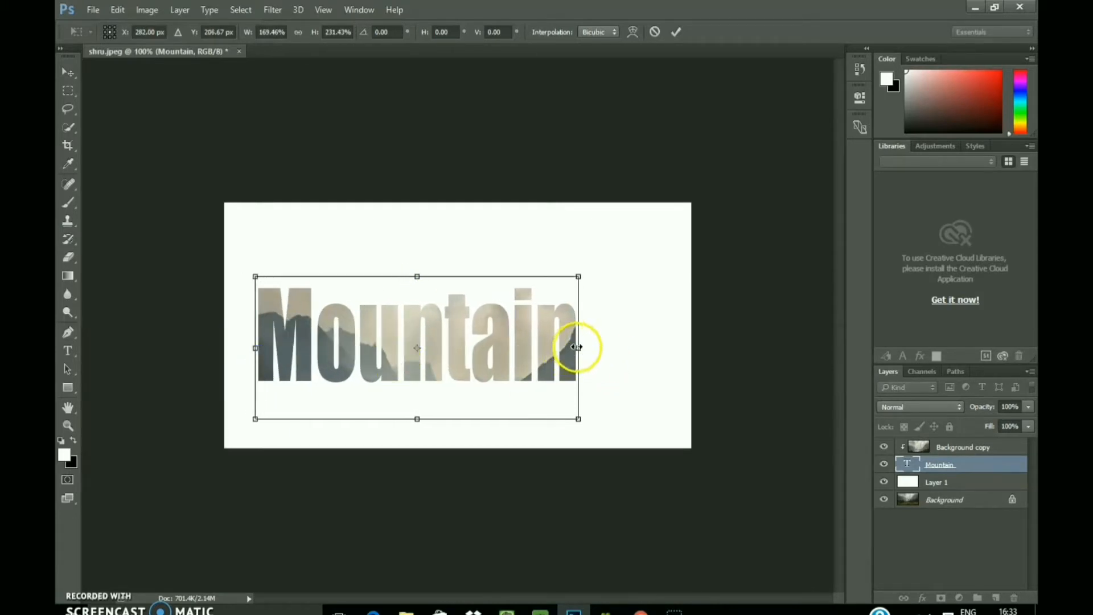
pyautogui.moveTo(576, 347); pyautogui.dragTo(636, 347)
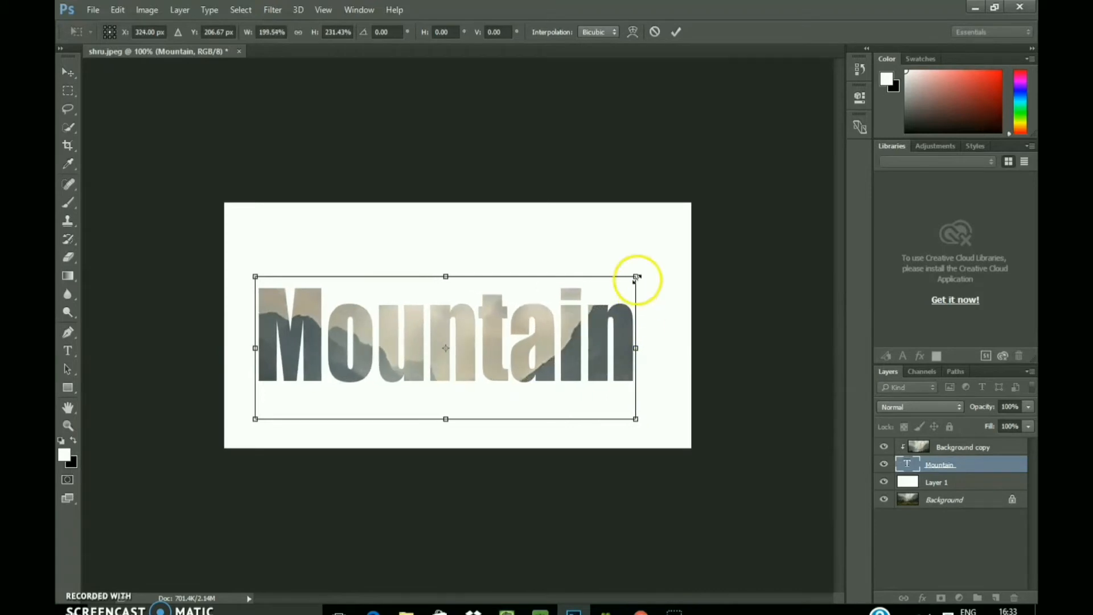
pyautogui.moveTo(636, 274); pyautogui.dragTo(641, 270)
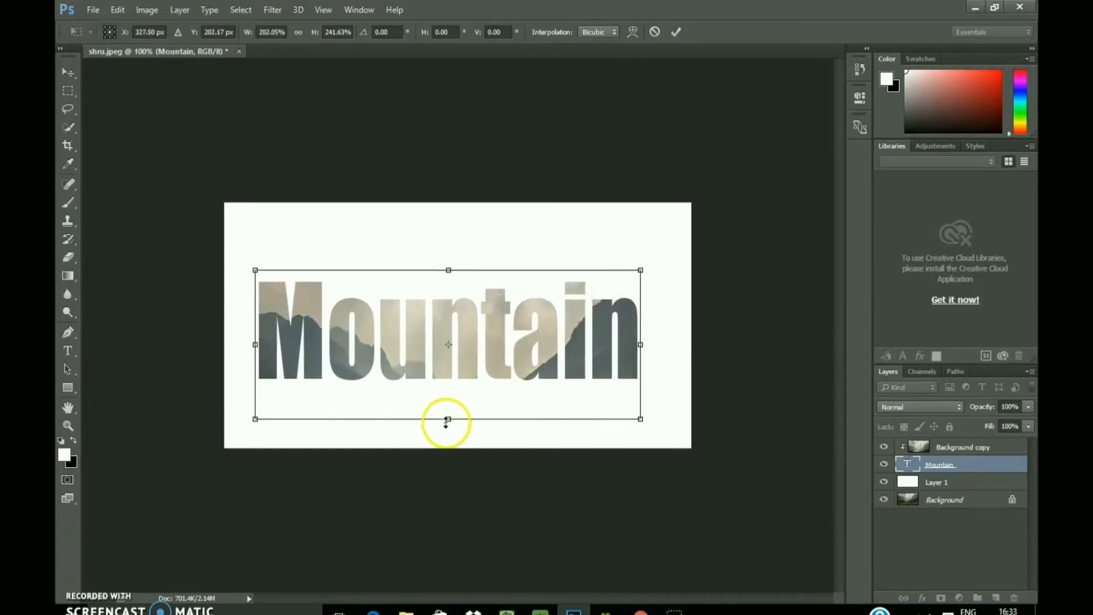
pyautogui.click(674, 33)
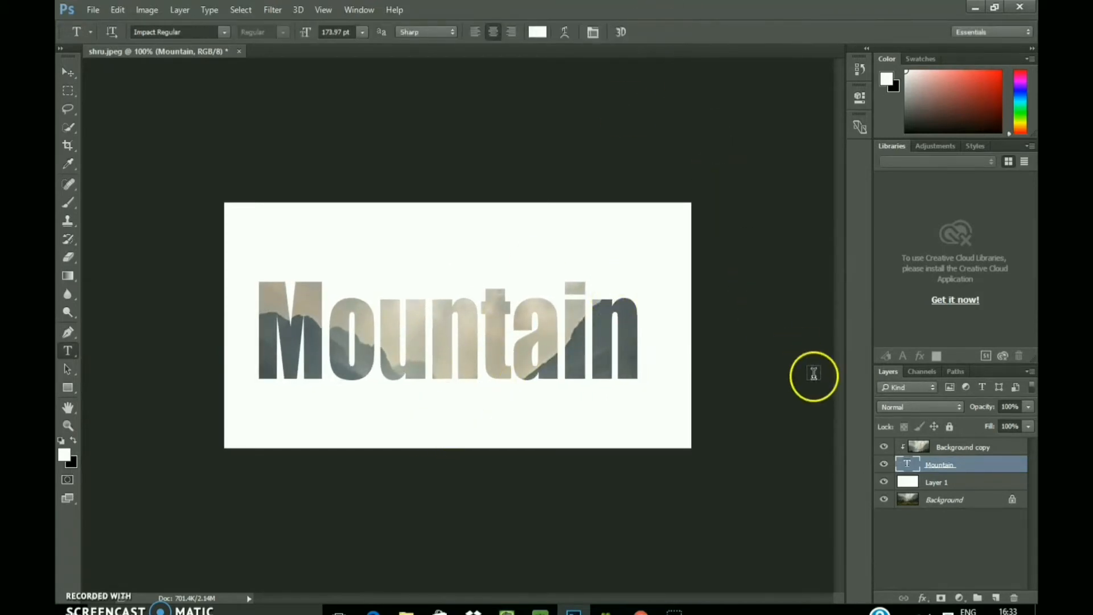
# Step: Free-transform the Background copy photo to about 87% width and 88% height, keeping it behind the whole word
pyautogui.click(966, 448)
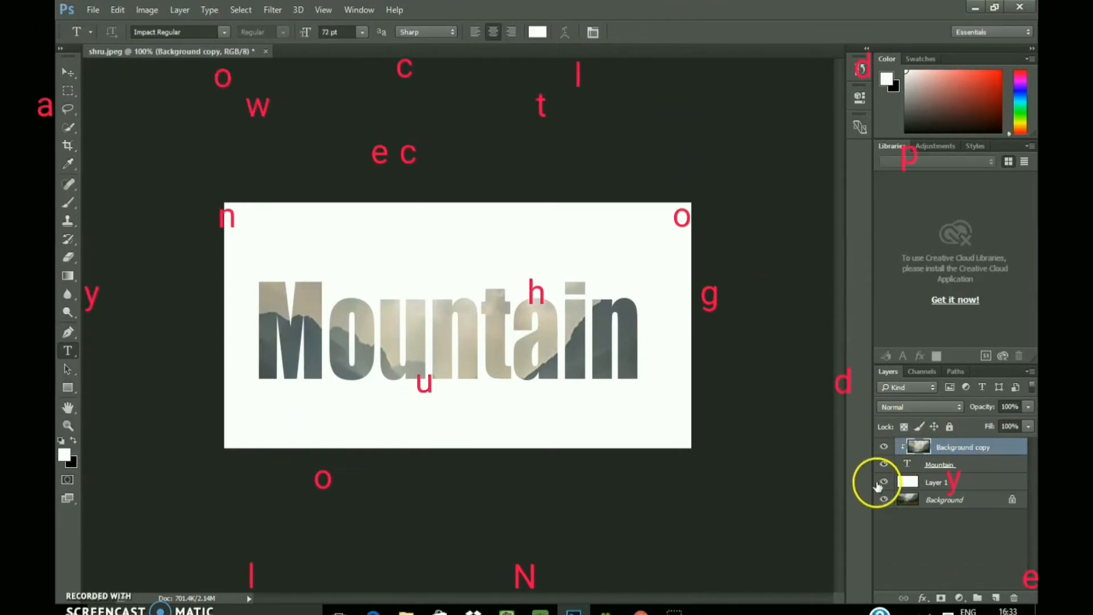
pyautogui.click(122, 9)
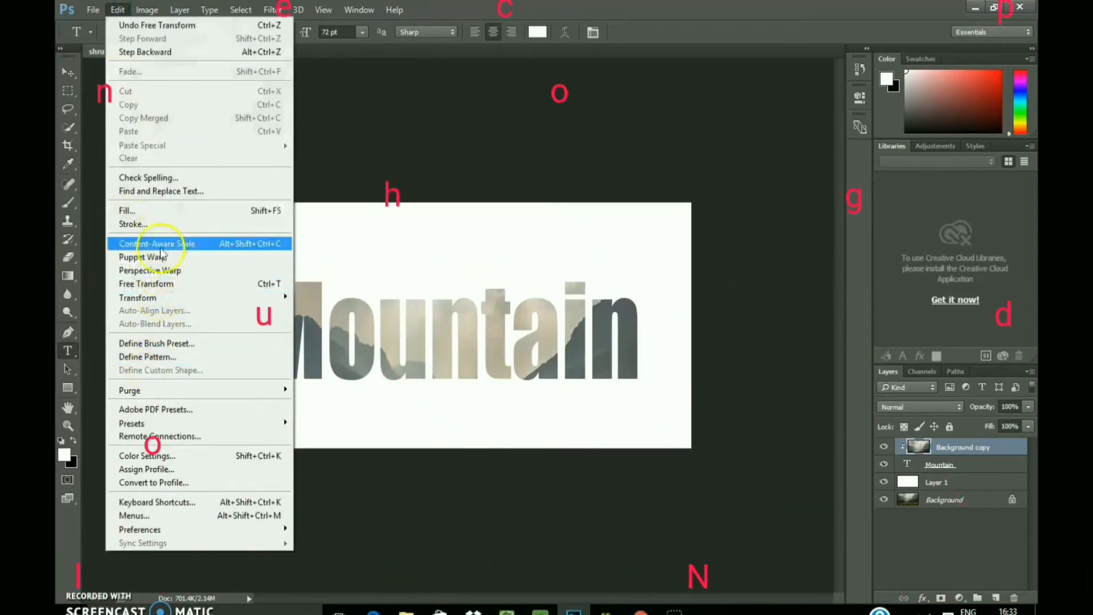
pyautogui.click(220, 284)
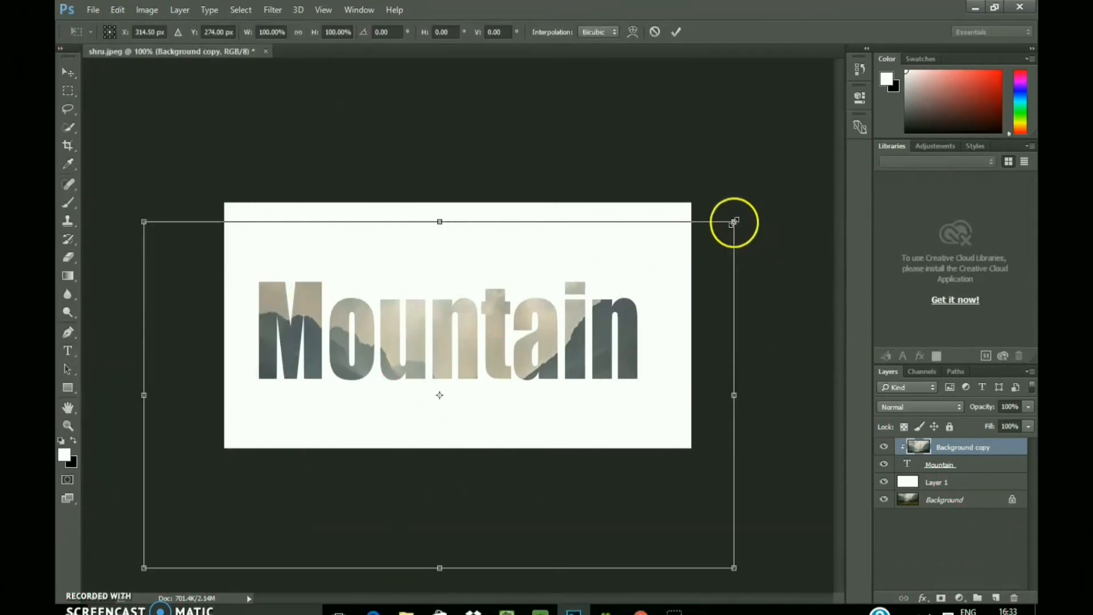
pyautogui.moveTo(733, 222); pyautogui.dragTo(657, 266)
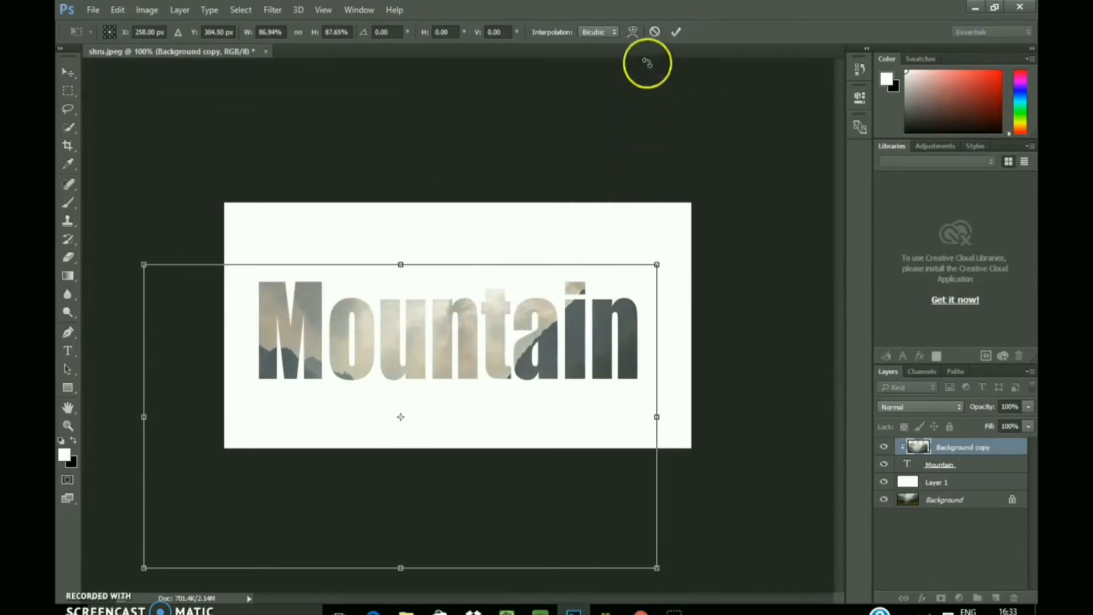
pyautogui.click(675, 34)
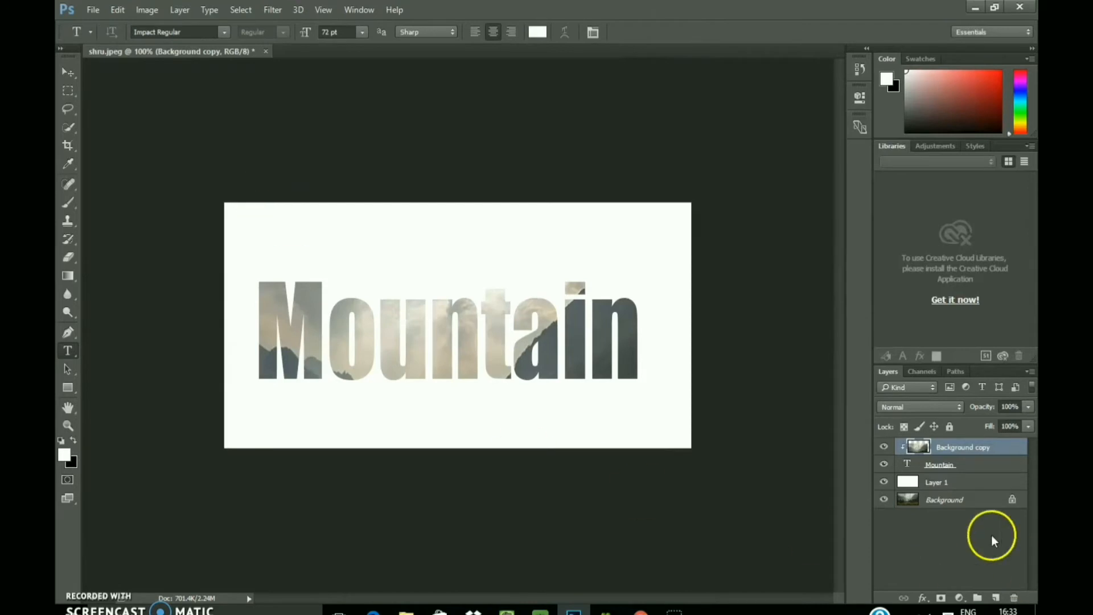
# Step: Move the Mountain text layer slightly right and up to centre it better on the canvas
pyautogui.click(953, 468)
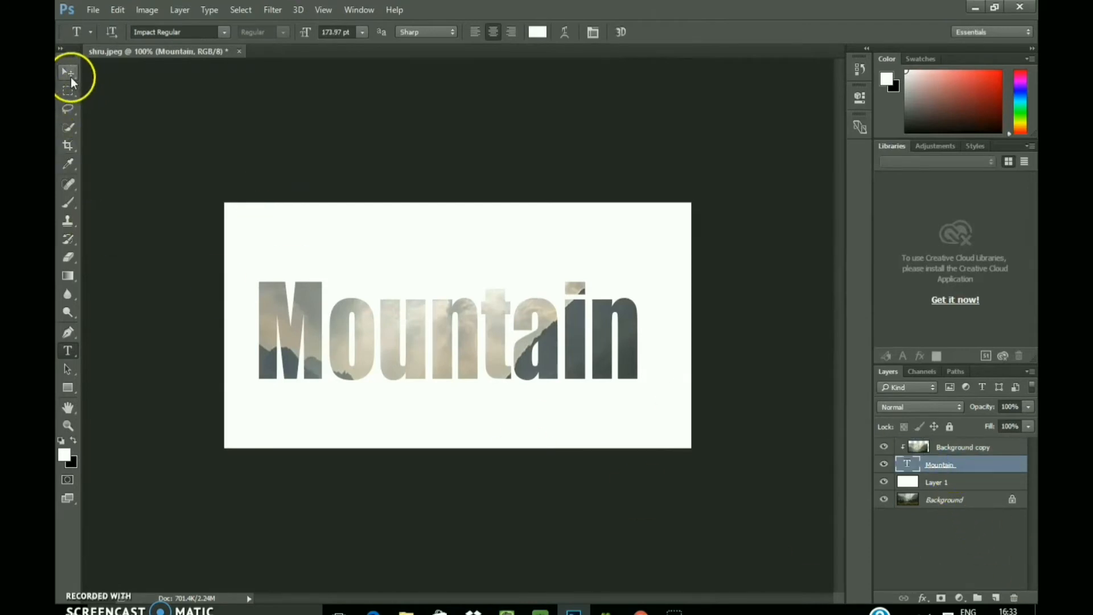
pyautogui.click(69, 74)
pyautogui.moveTo(362, 349); pyautogui.dragTo(377, 342)
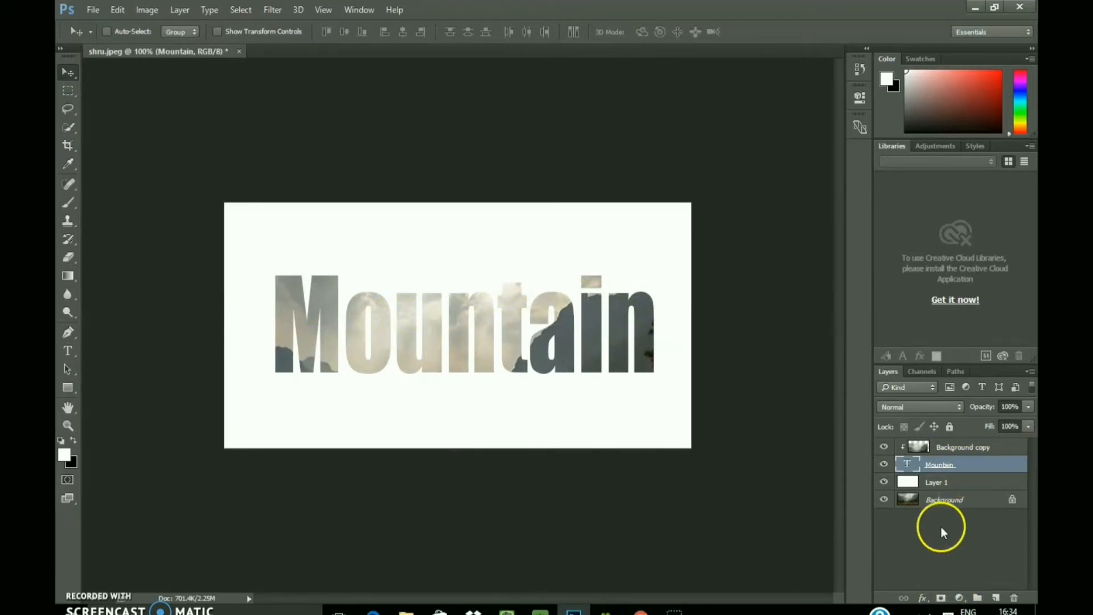
# Step: Open the blending options of the Mountain text layer and enable a Drop Shadow
pyautogui.rightClick(937, 464)
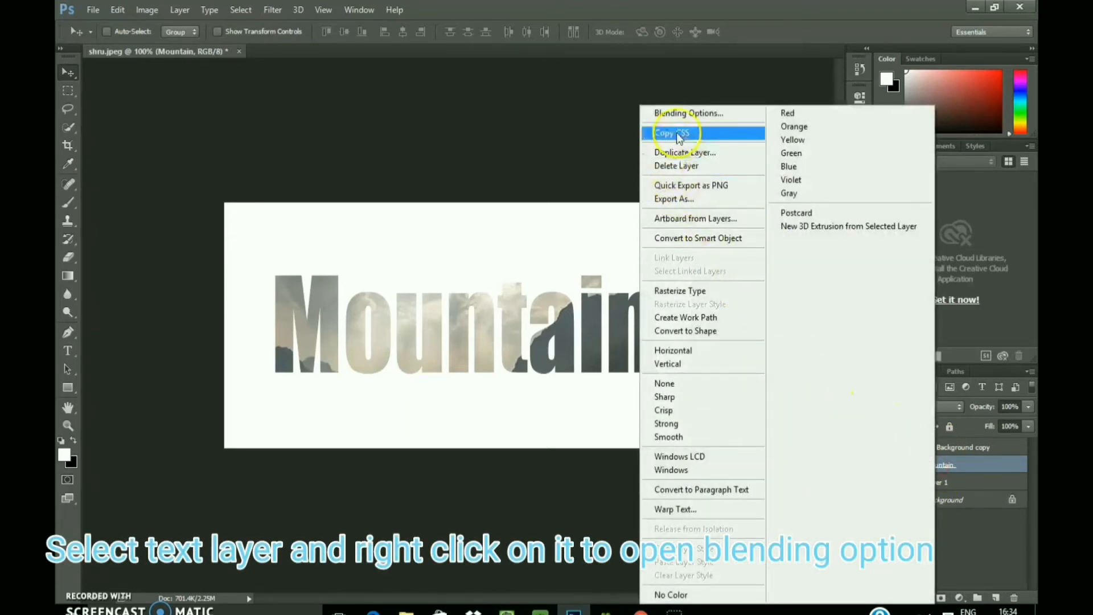
pyautogui.click(680, 115)
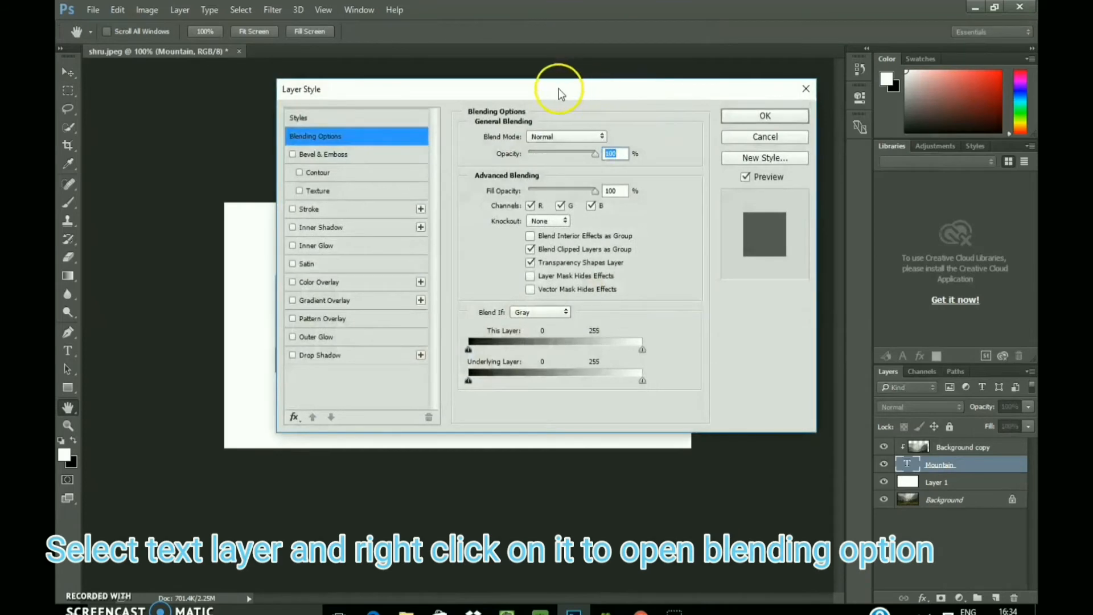
pyautogui.moveTo(556, 93); pyautogui.dragTo(929, 125)
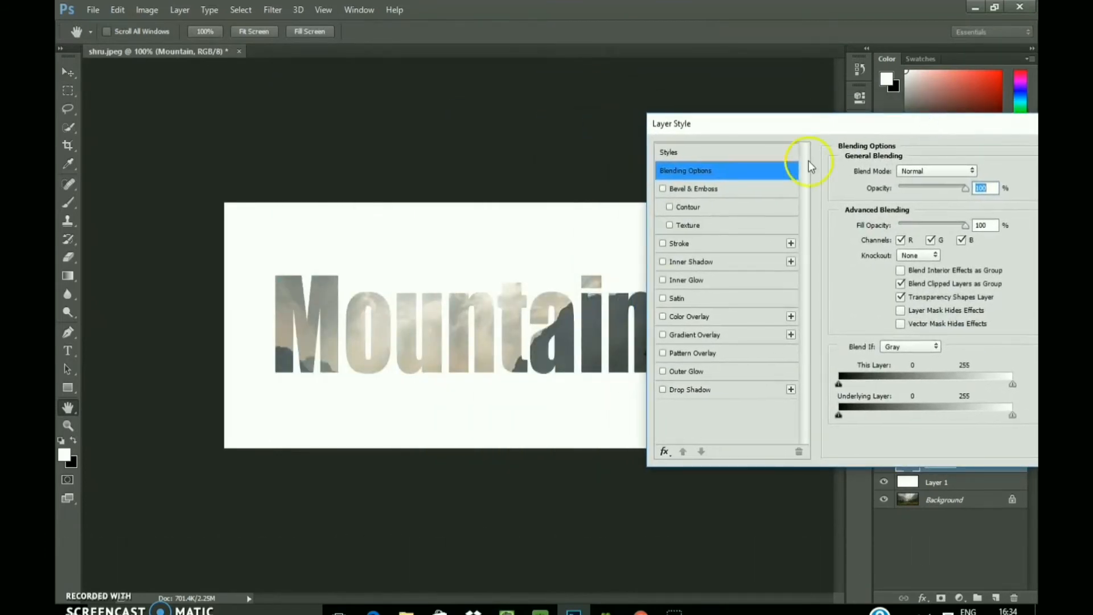
pyautogui.click(662, 391)
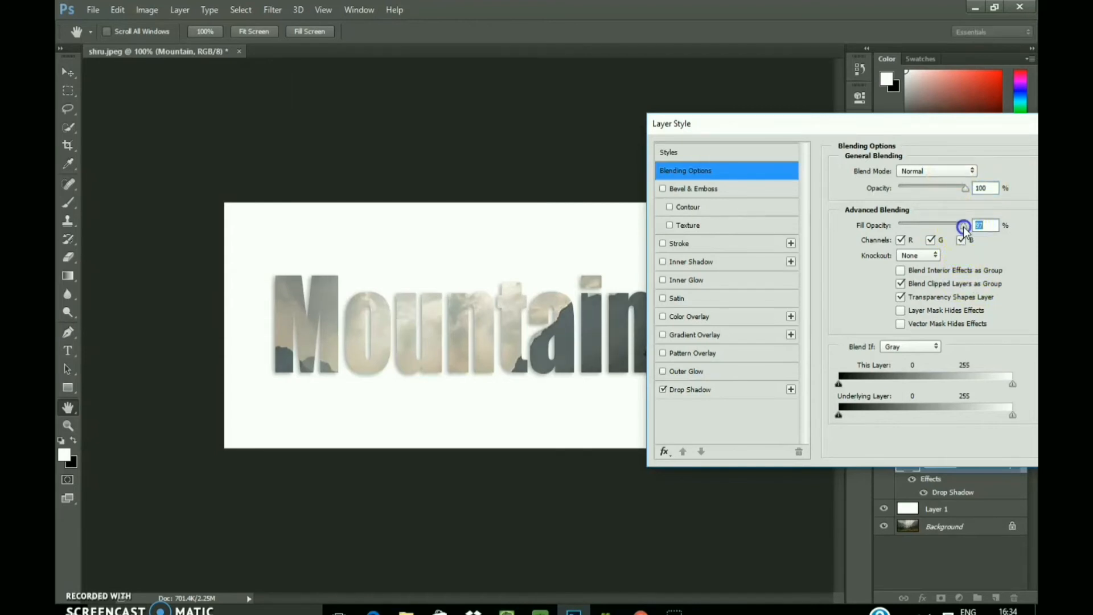
# Step: Try lower opacity and fill opacity and the Screen blend mode on the text layer, restoring Normal and 100%
pyautogui.moveTo(964, 227)
pyautogui.mouseDown()
pyautogui.moveTo(940, 230)
pyautogui.moveTo(959, 229)
pyautogui.mouseUp()
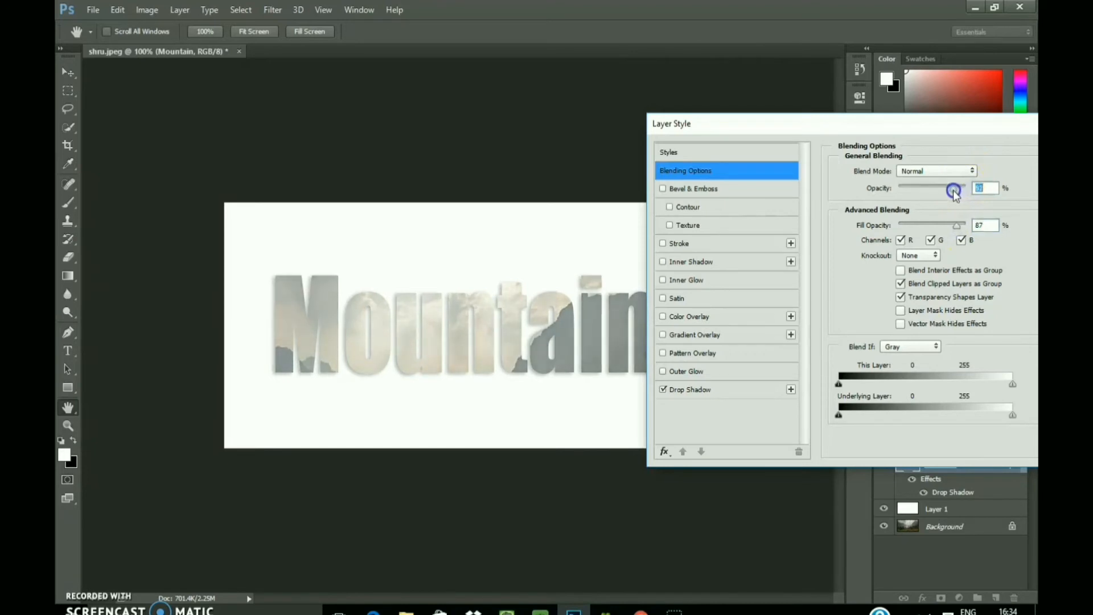
pyautogui.click(978, 189)
pyautogui.moveTo(958, 227); pyautogui.dragTo(969, 227)
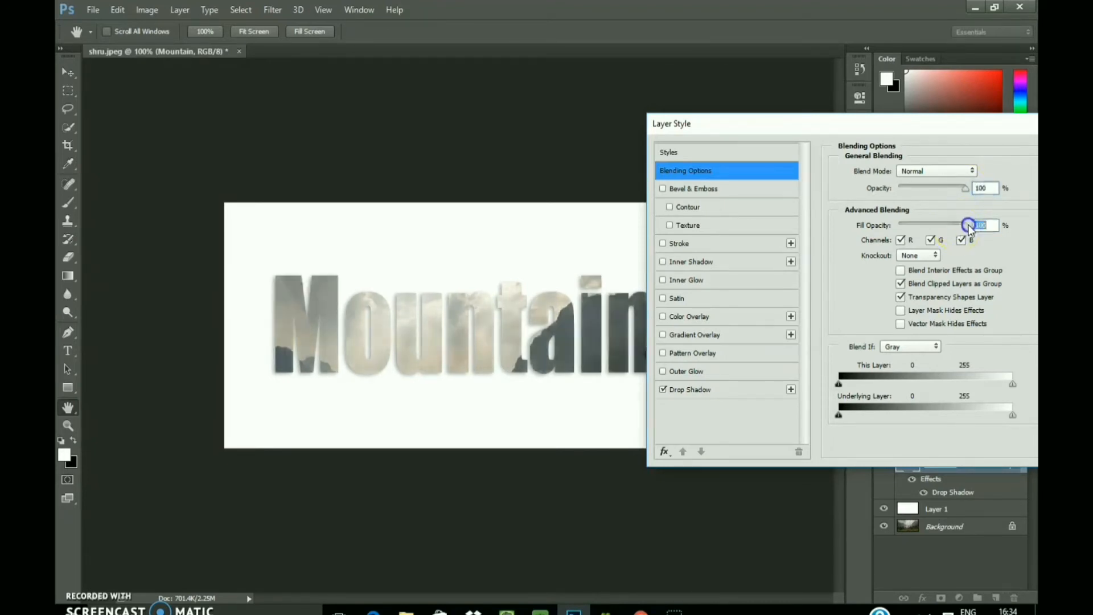
pyautogui.click(950, 170)
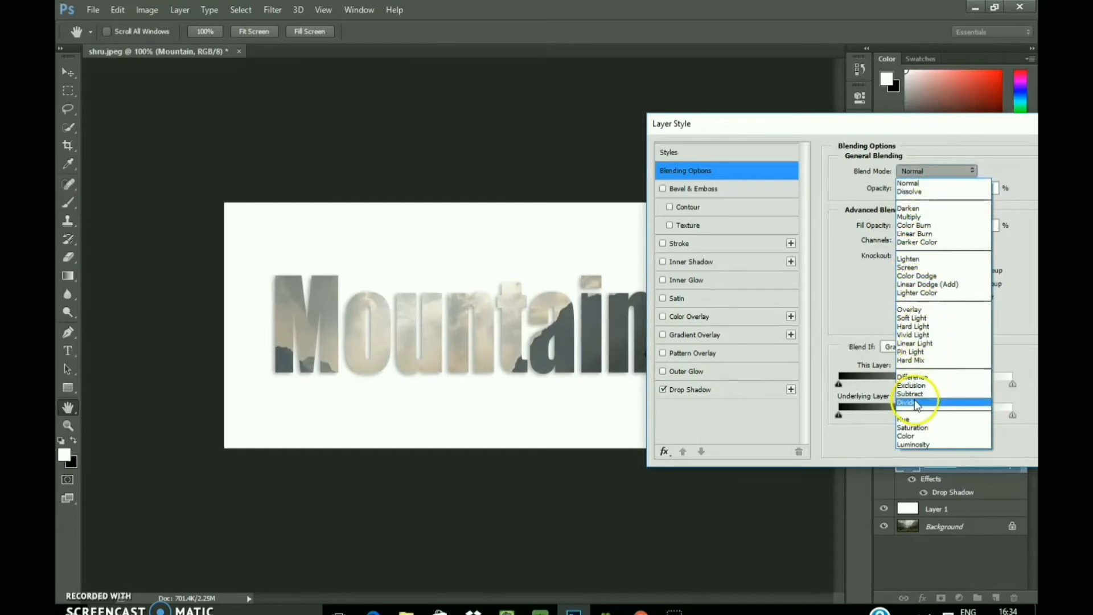
pyautogui.click(918, 268)
pyautogui.click(913, 181)
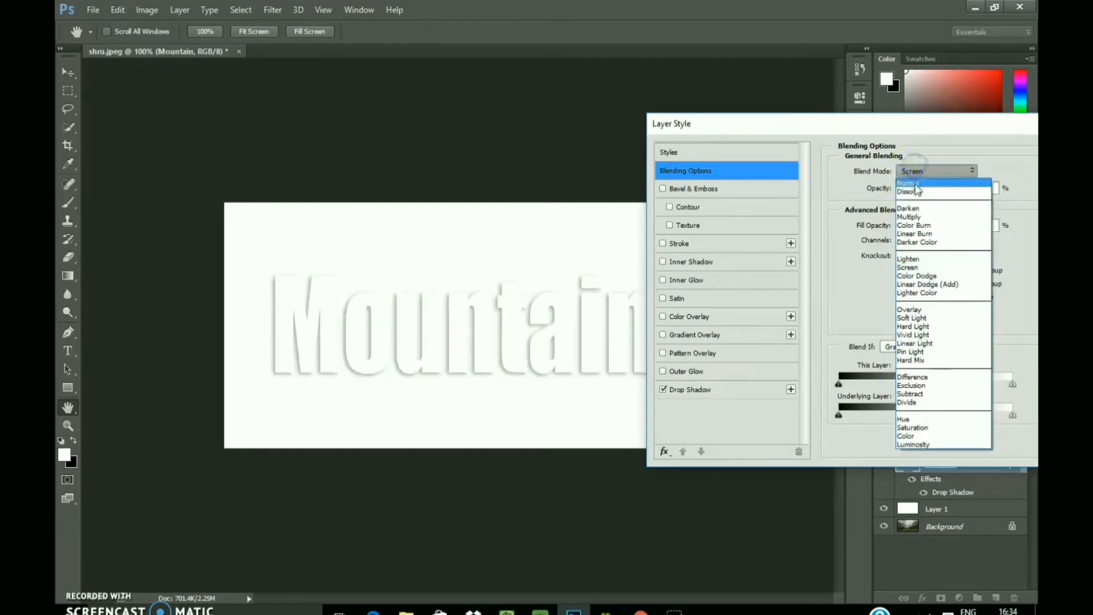
pyautogui.click(912, 163)
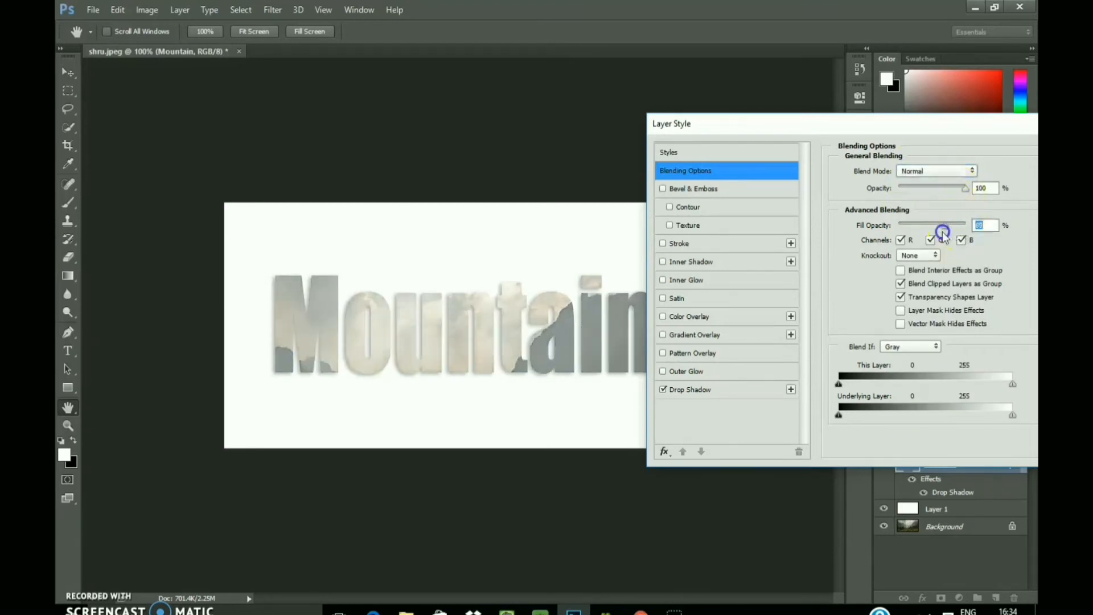
pyautogui.click(977, 227)
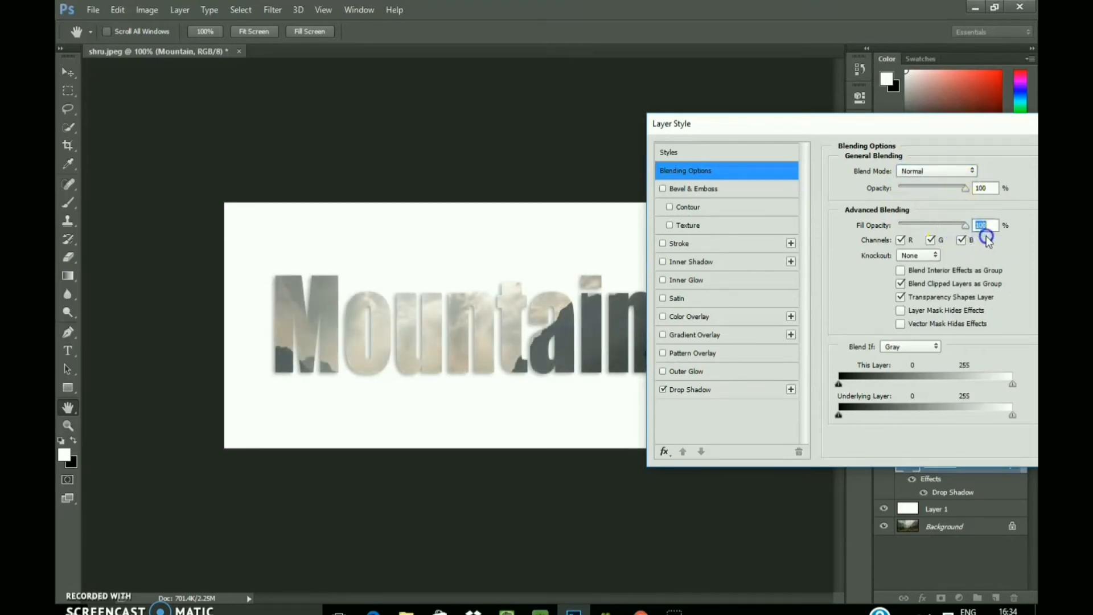
# Step: Set the drop shadow's angle to 120° in its settings
pyautogui.moveTo(832, 125); pyautogui.dragTo(614, 122)
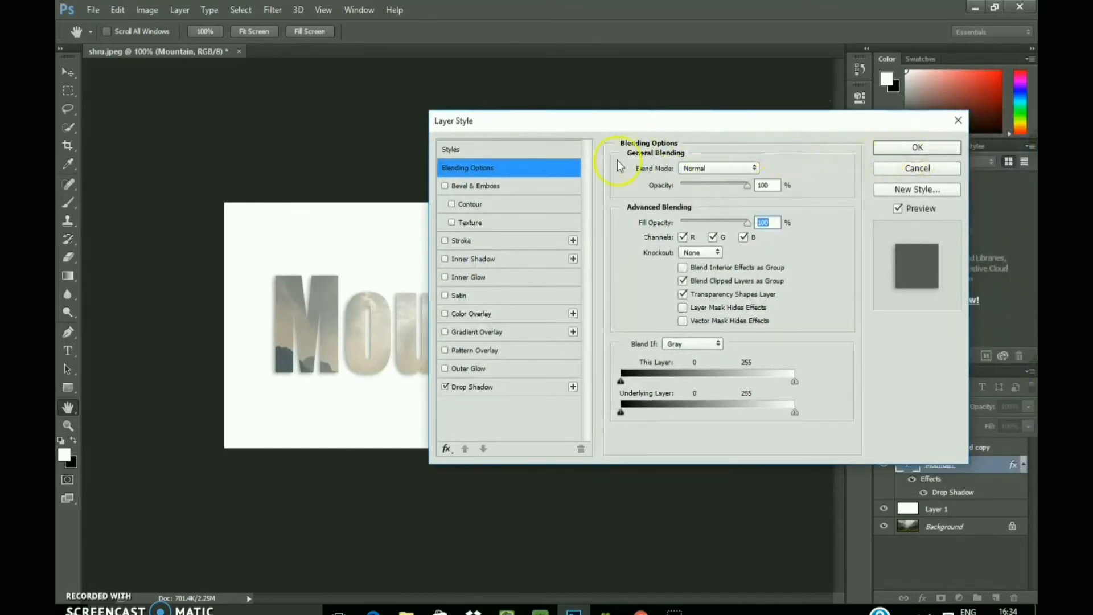
pyautogui.click(491, 387)
pyautogui.doubleClick(714, 207)
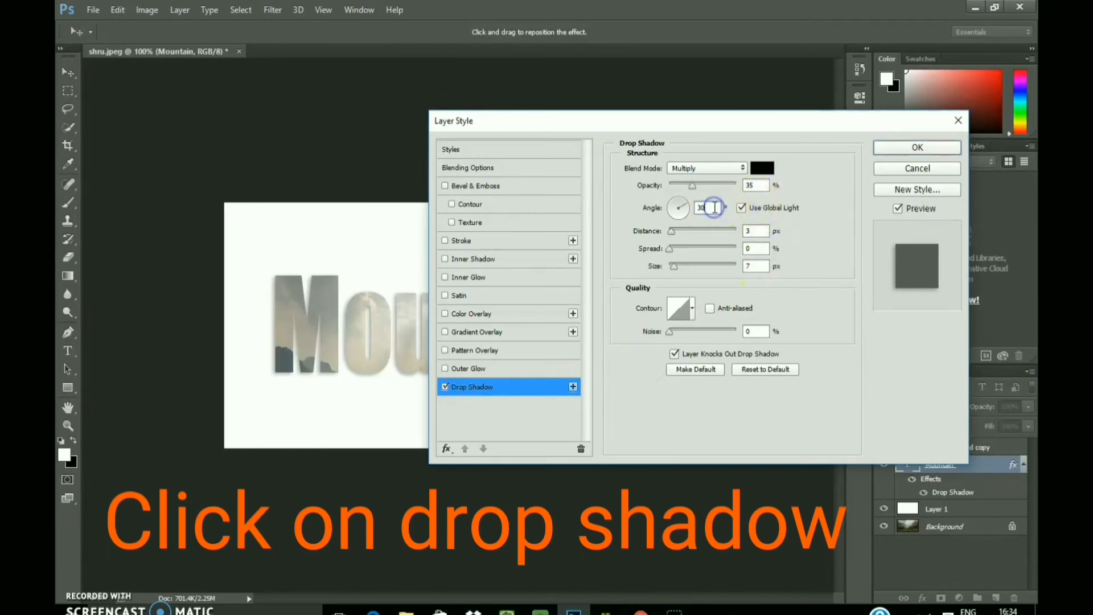
pyautogui.press('BackSpace')
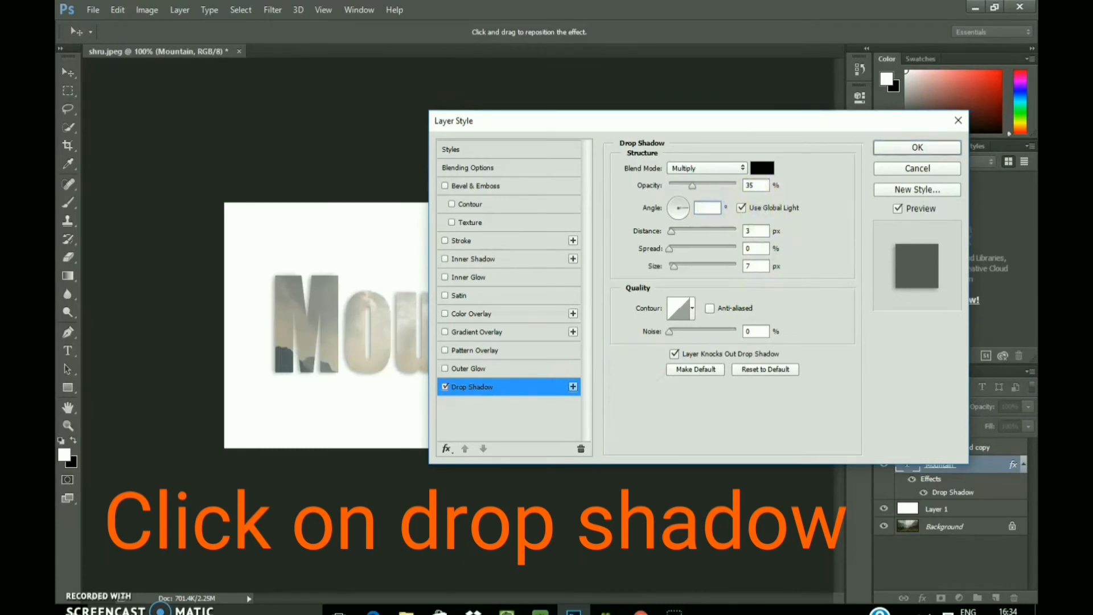
pyautogui.write('120')
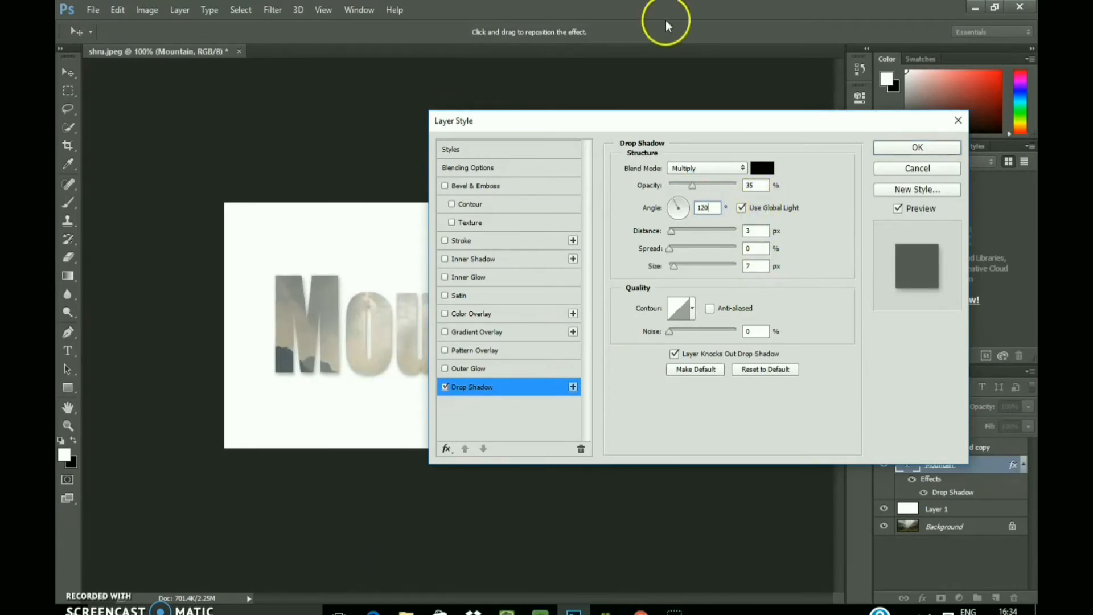
# Step: Set the drop shadow's distance to 26 px and size to 4 px, add slight noise, and apply the layer style
pyautogui.moveTo(672, 232)
pyautogui.mouseDown()
pyautogui.moveTo(700, 231)
pyautogui.moveTo(686, 228)
pyautogui.mouseUp()
pyautogui.moveTo(664, 121); pyautogui.dragTo(928, 124)
pyautogui.moveTo(936, 256)
pyautogui.mouseDown()
pyautogui.moveTo(985, 250)
pyautogui.moveTo(909, 252)
pyautogui.moveTo(967, 275)
pyautogui.moveTo(947, 276)
pyautogui.moveTo(978, 278)
pyautogui.moveTo(931, 275)
pyautogui.mouseUp()
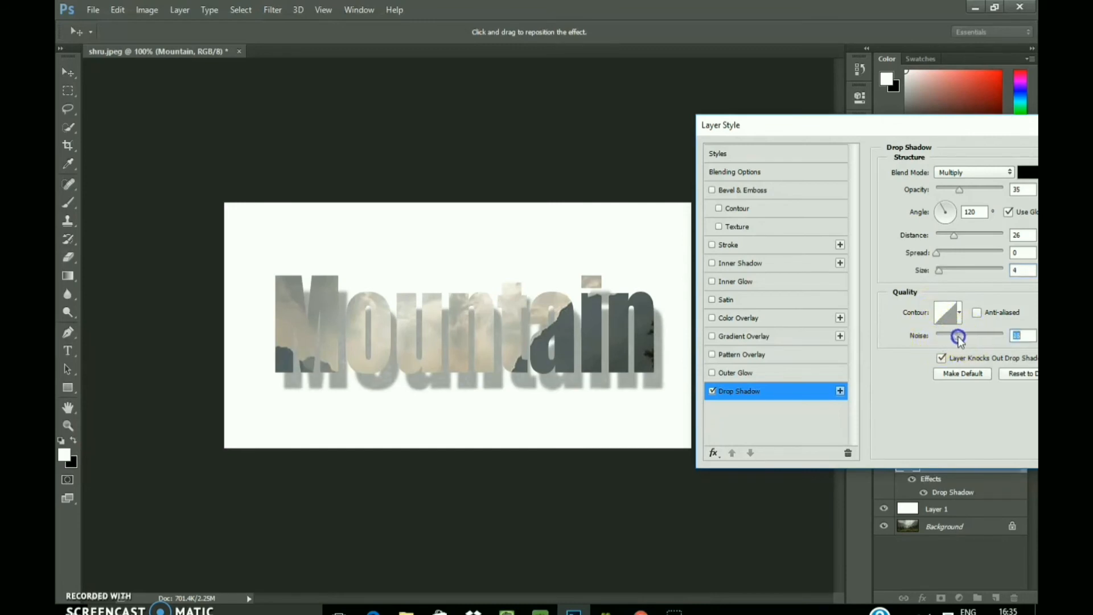
pyautogui.moveTo(960, 338)
pyautogui.mouseDown()
pyautogui.moveTo(994, 337)
pyautogui.moveTo(940, 344)
pyautogui.mouseUp()
pyautogui.moveTo(896, 123); pyautogui.dragTo(829, 130)
pyautogui.moveTo(922, 144); pyautogui.dragTo(834, 140)
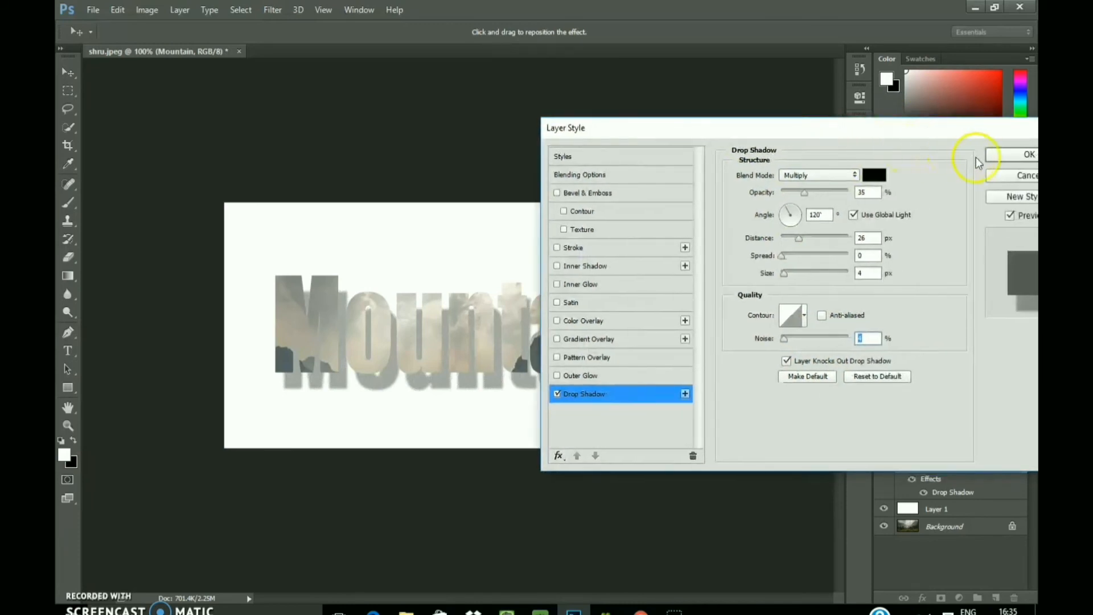
pyautogui.click(1003, 159)
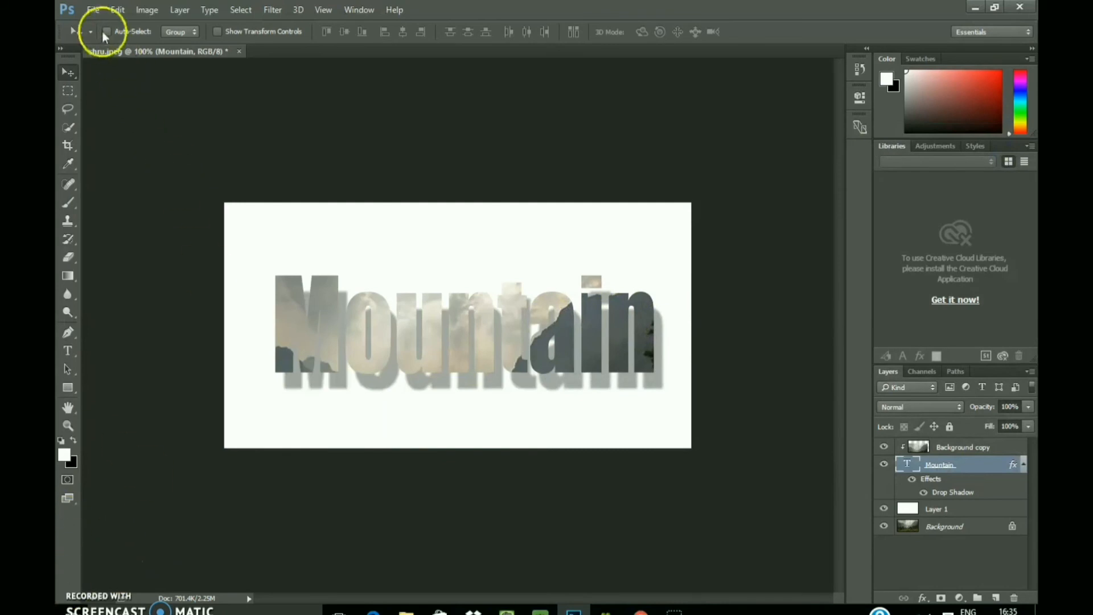
# Step: Prepare to save the image in Downloads under the file name explorer in JPEG format
pyautogui.click(92, 10)
pyautogui.click(113, 166)
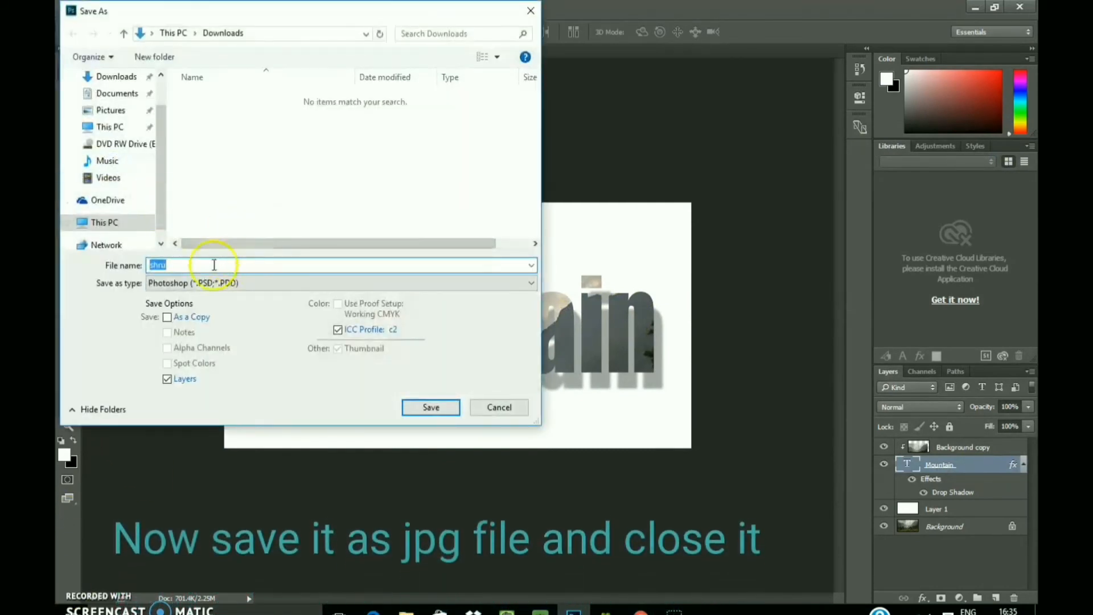
pyautogui.click(184, 263)
pyautogui.press('BackSpace')
pyautogui.press('BackSpace')
pyautogui.press('BackSpace')
pyautogui.press('BackSpace')
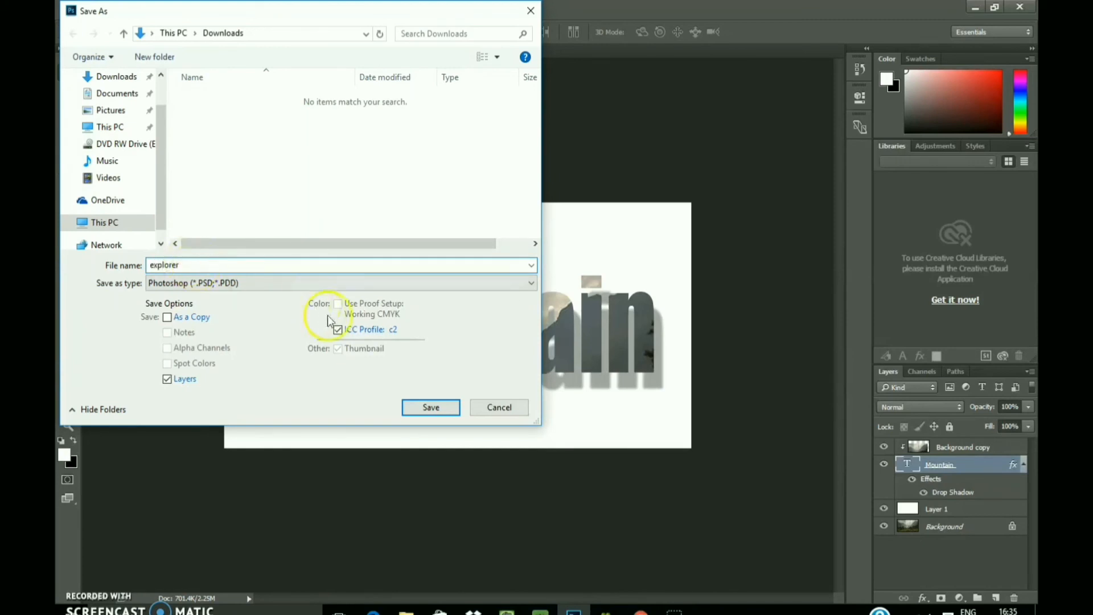
pyautogui.click(287, 283)
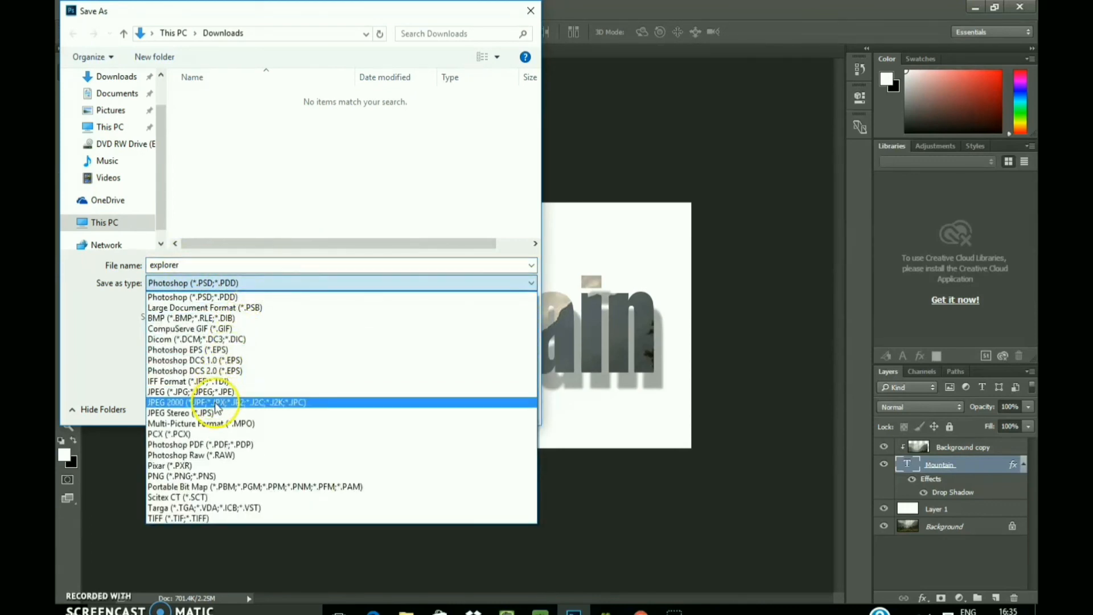
pyautogui.click(217, 393)
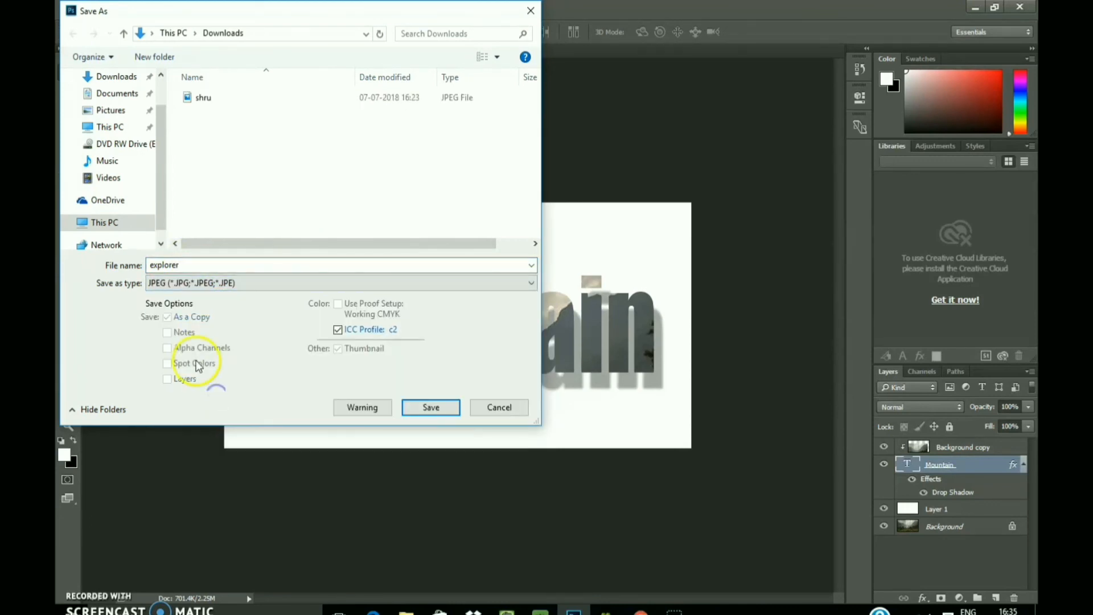
# Step: Save the JPEG copy at quality 12 (Maximum)
pyautogui.click(415, 409)
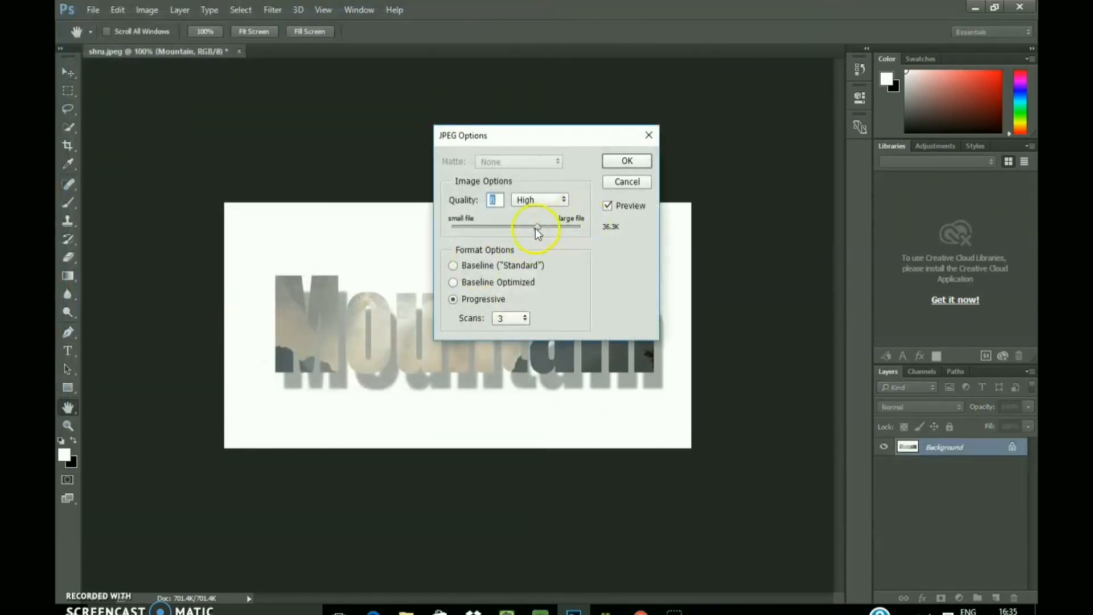
pyautogui.moveTo(538, 233); pyautogui.dragTo(588, 239)
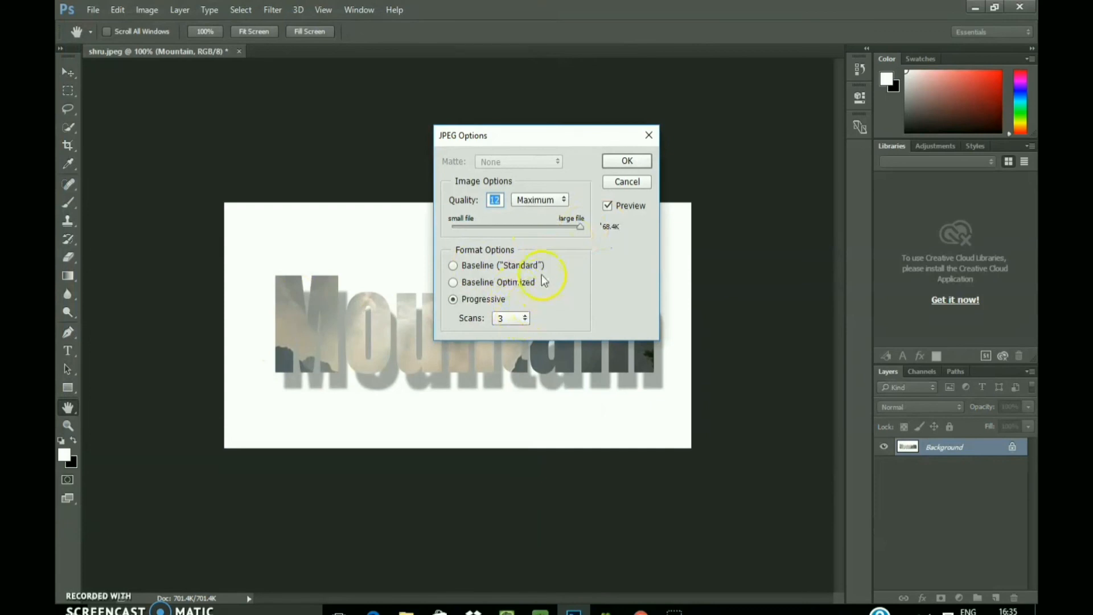
pyautogui.click(627, 161)
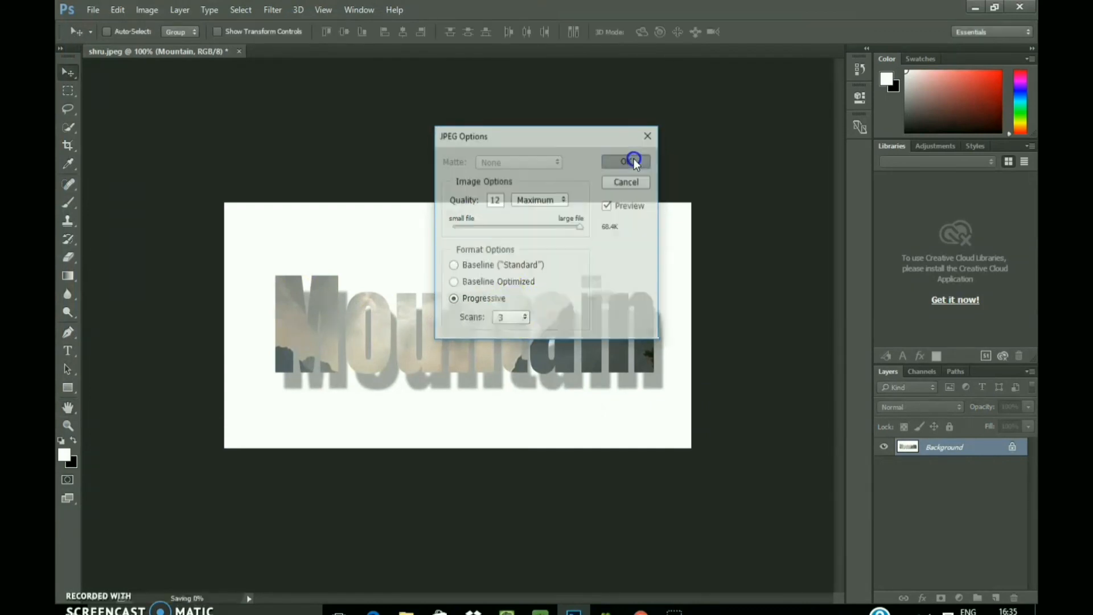
pyautogui.press('v')
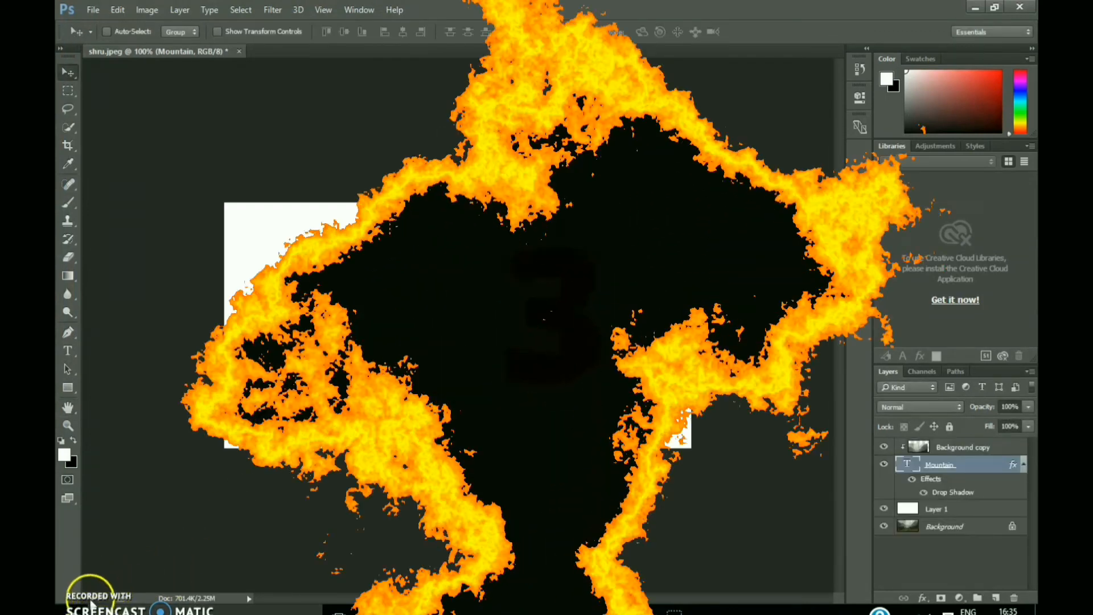